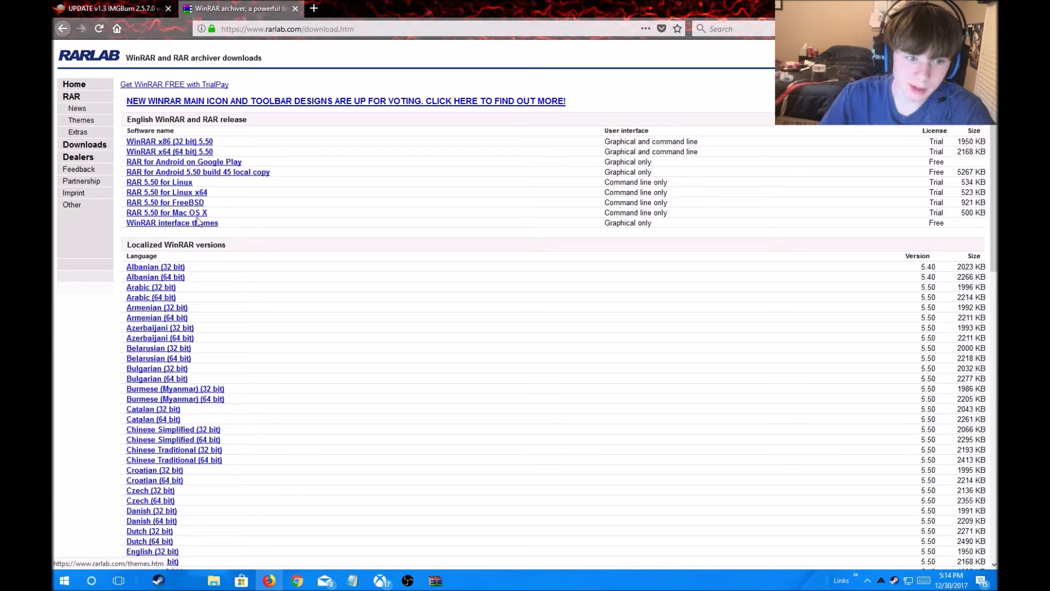
# Download the English WinRAR x64 (64 bit) 5.50 installer and launch winrar-x64-550.exe
pyautogui.click(201, 154)
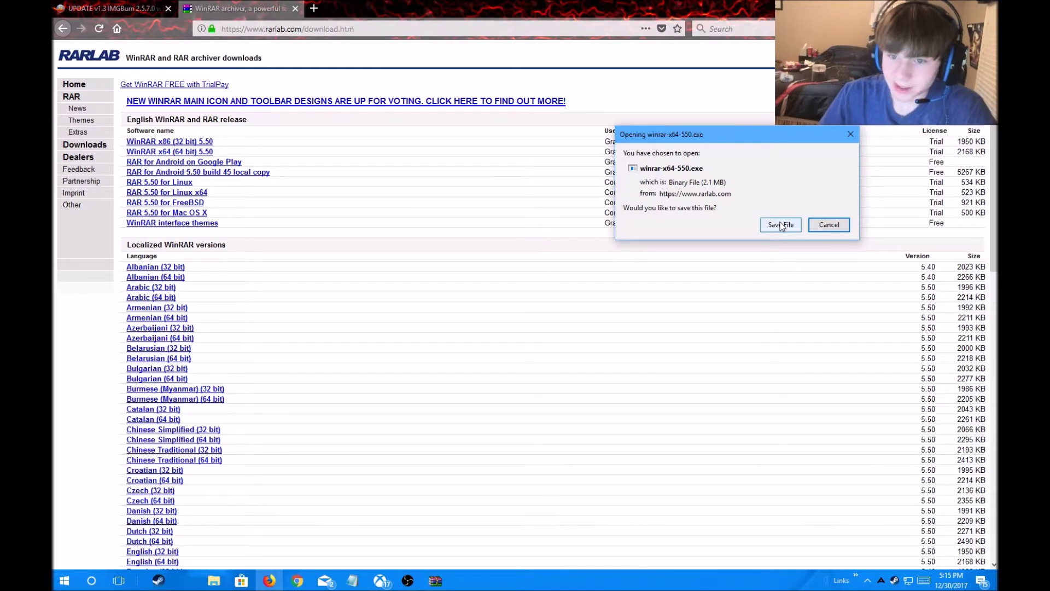
pyautogui.click(781, 225)
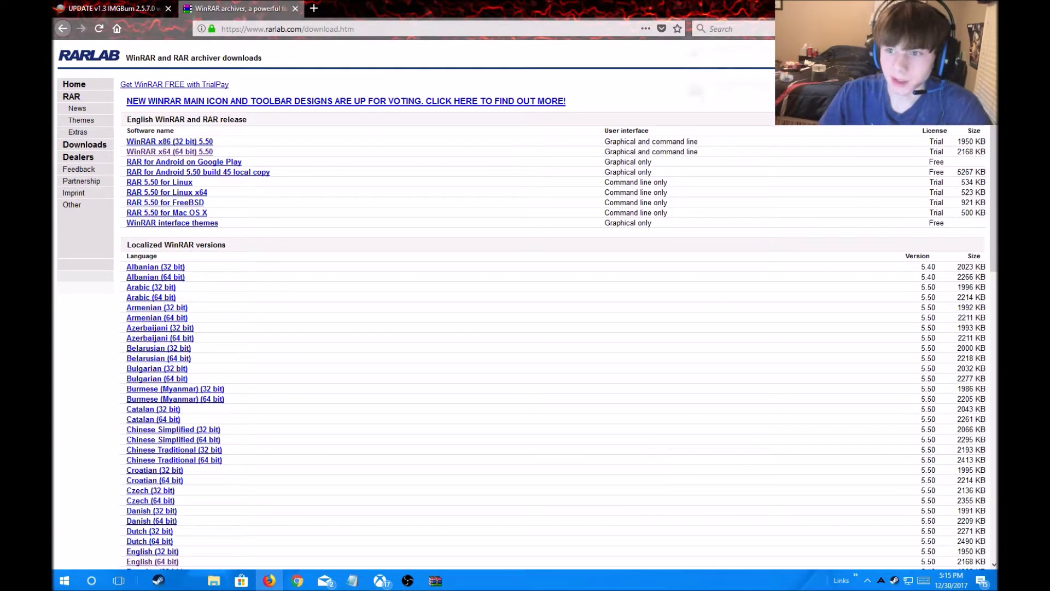
pyautogui.click(842, 28)
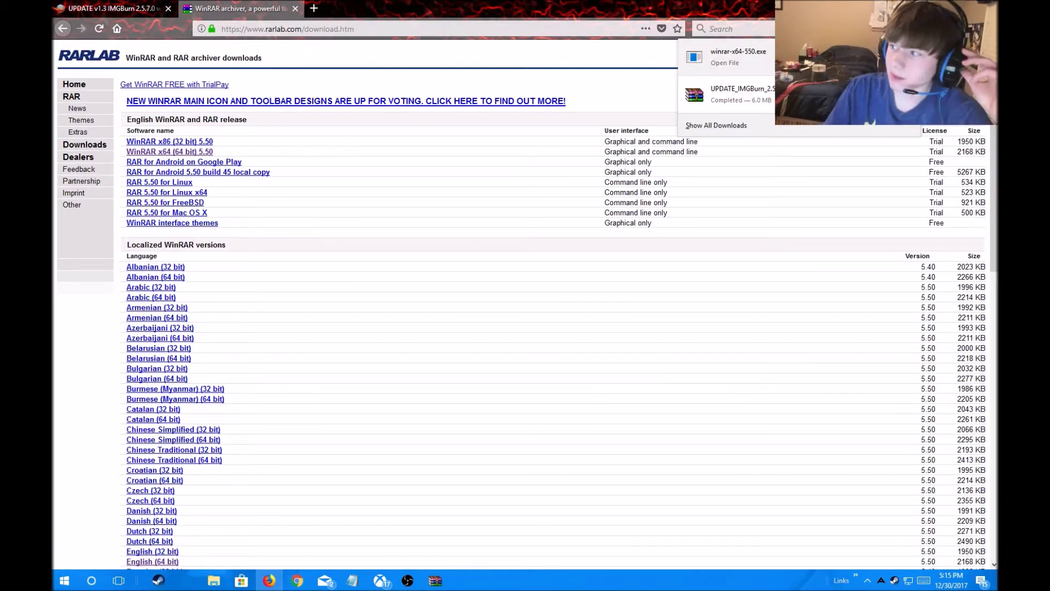
pyautogui.press('Escape')
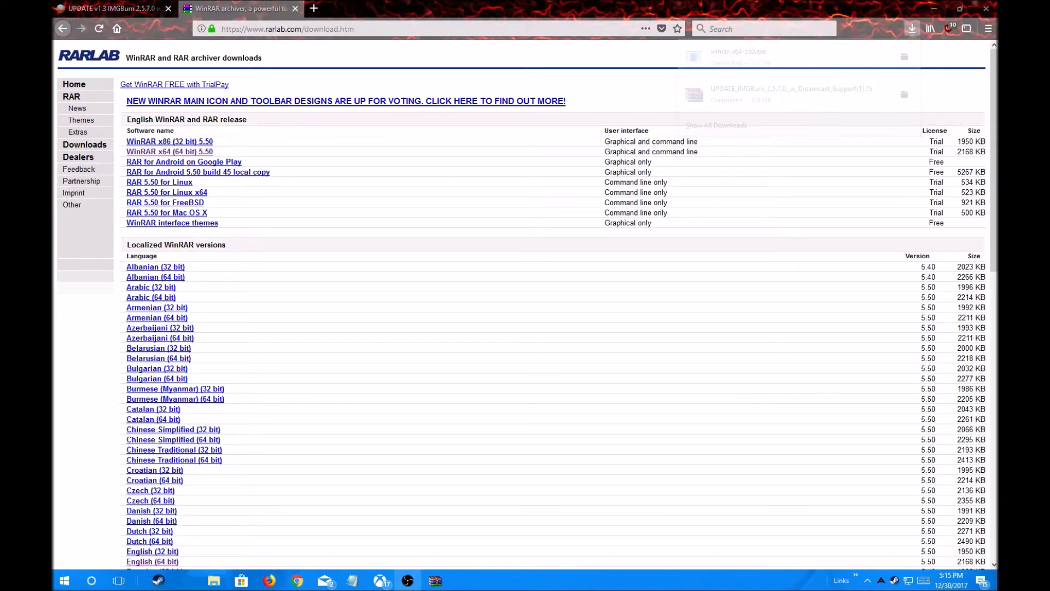
pyautogui.click(911, 28)
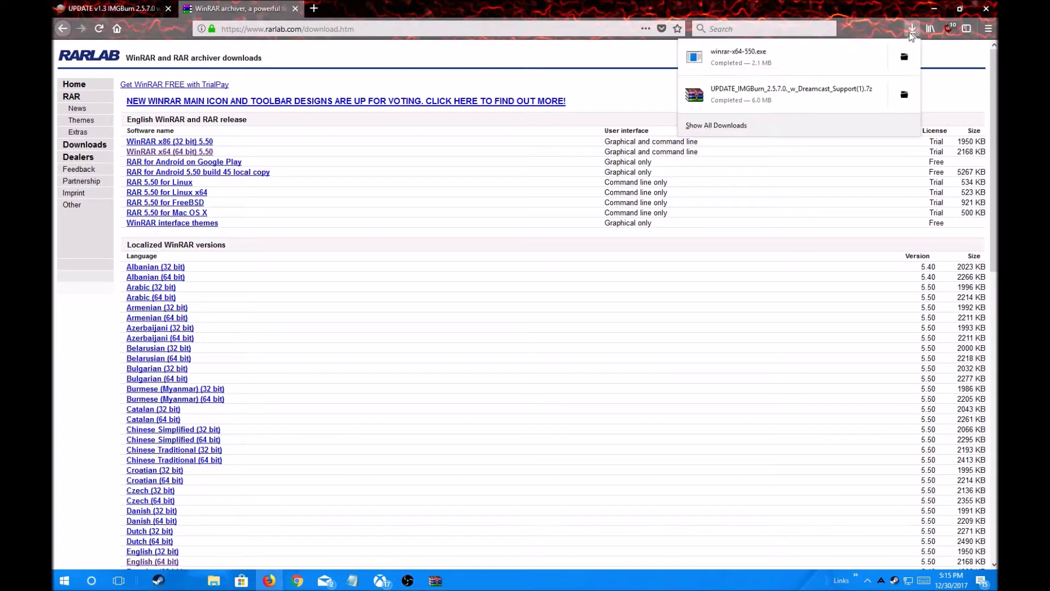
pyautogui.click(813, 57)
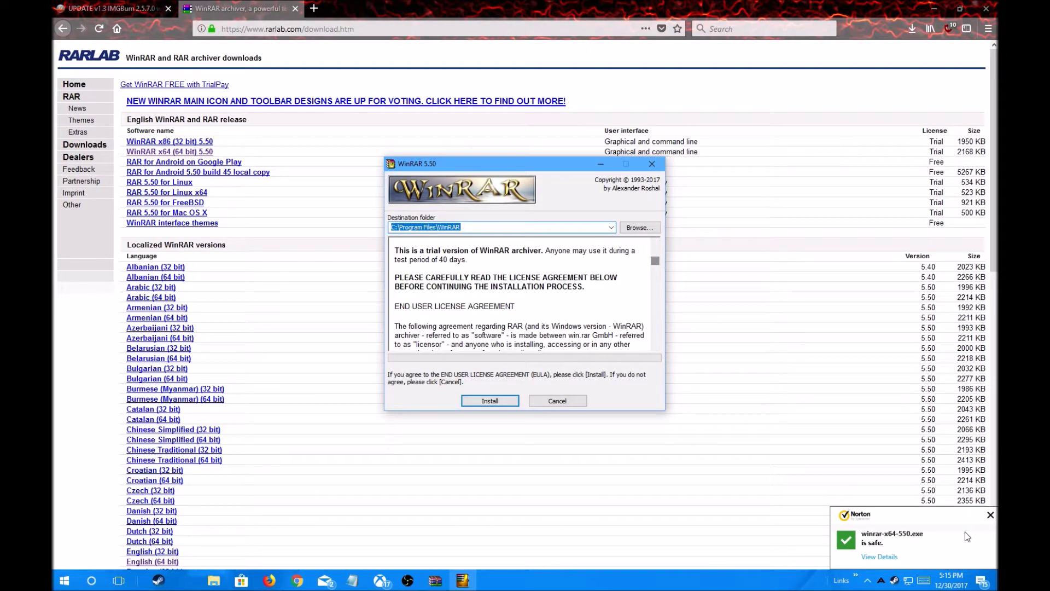
# Install WinRAR to C:\Program Files\WinRAR with the default associations and shell integration, and close the shortcut folder that opens
pyautogui.click(989, 515)
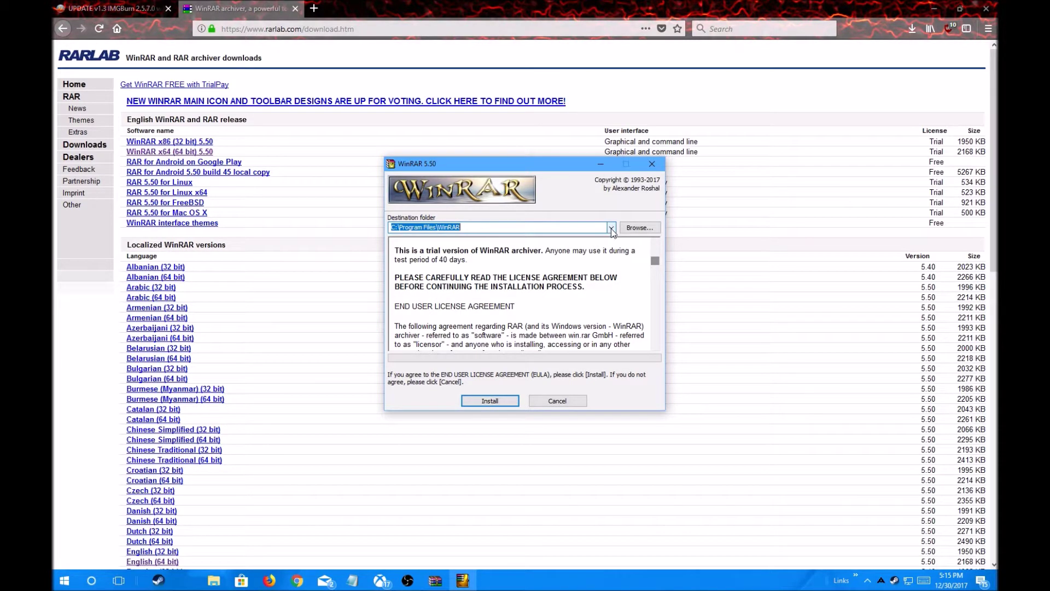
pyautogui.click(490, 401)
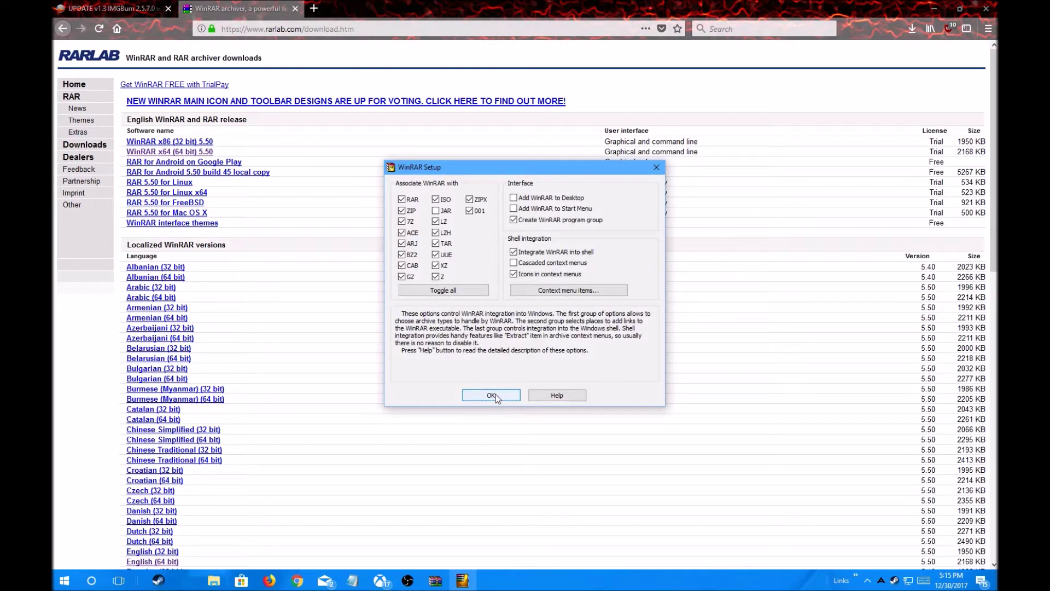
pyautogui.click(495, 394)
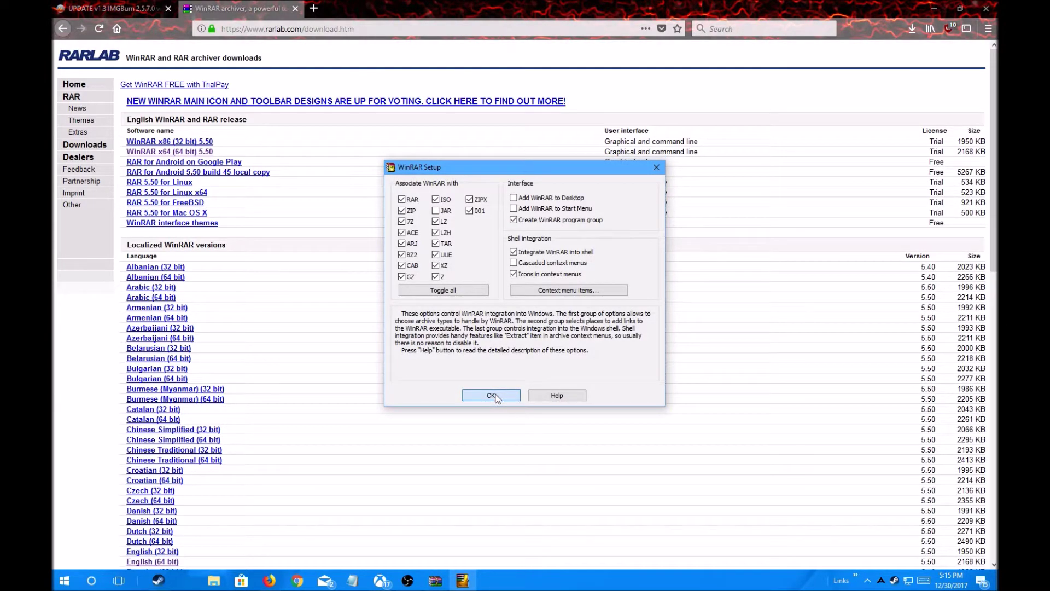
pyautogui.click(497, 395)
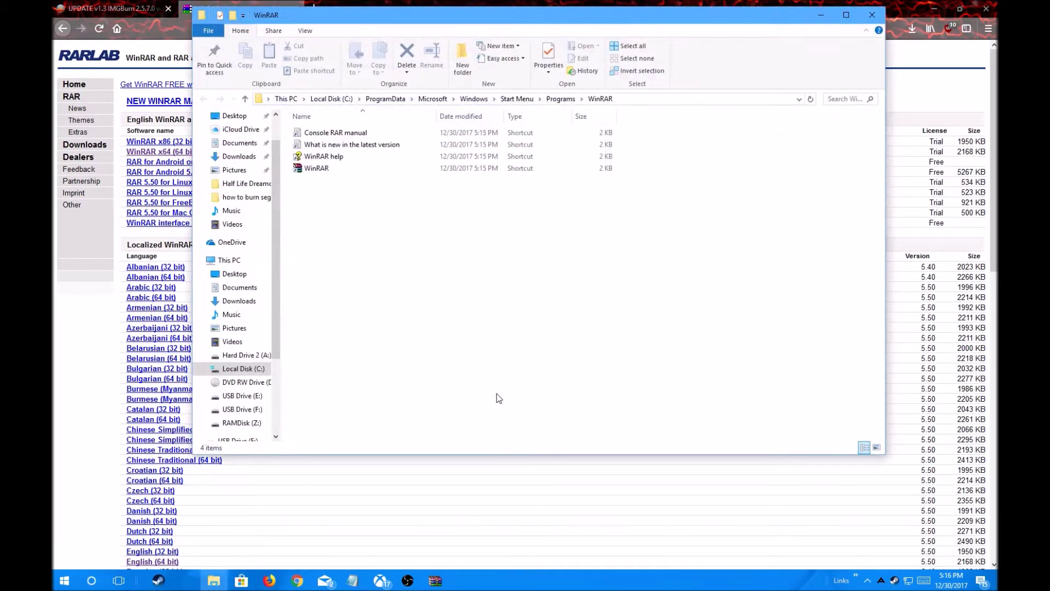
pyautogui.click(872, 15)
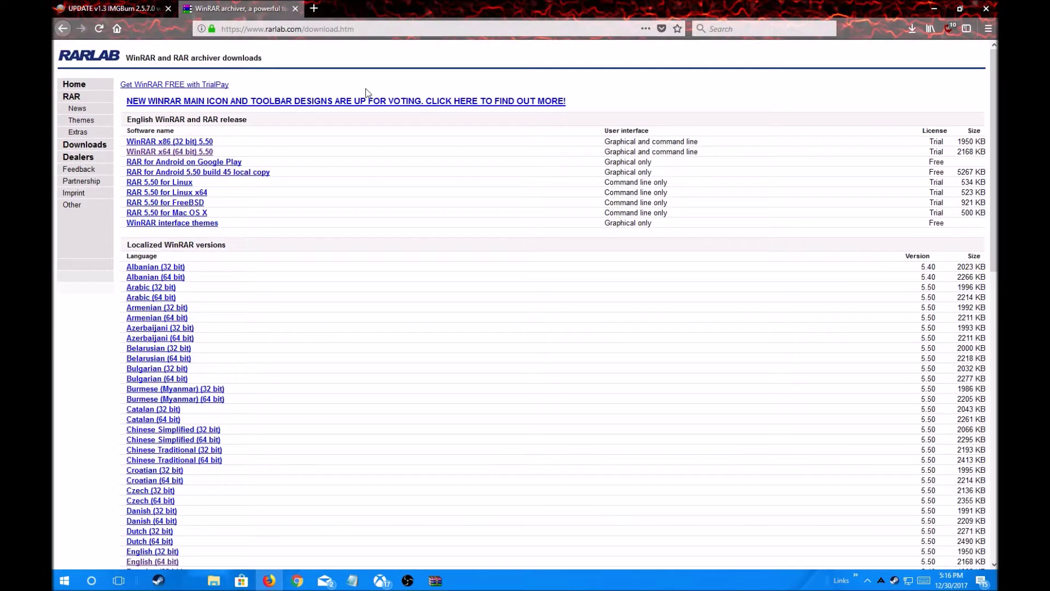
# Download UPDATE_IMGBurn_2.5.7.0._w_Dreamcast_Support.7z through the ISO Zone page and save the file
pyautogui.click(135, 5)
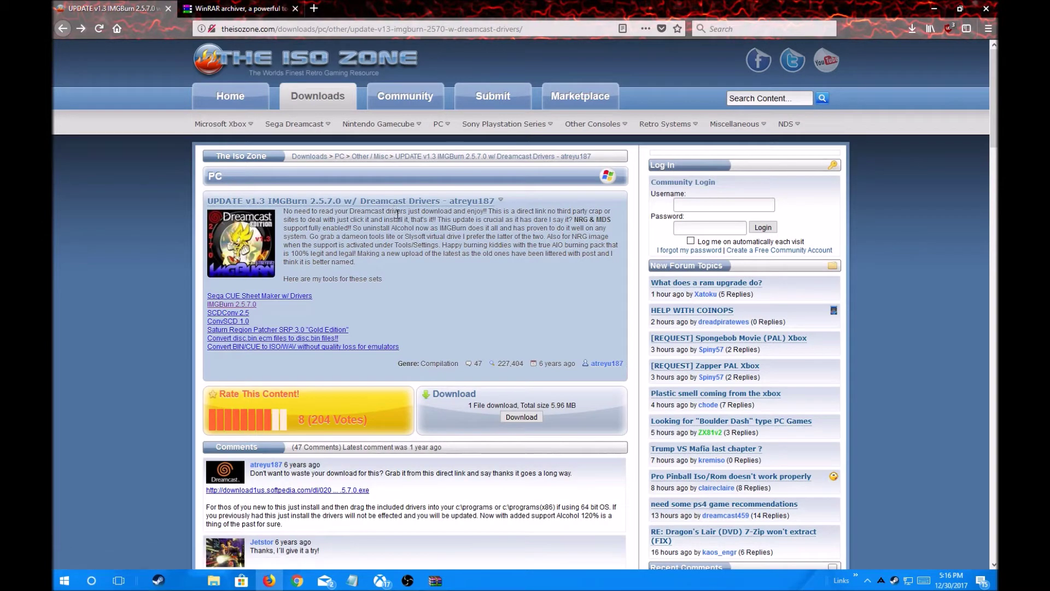
pyautogui.click(534, 418)
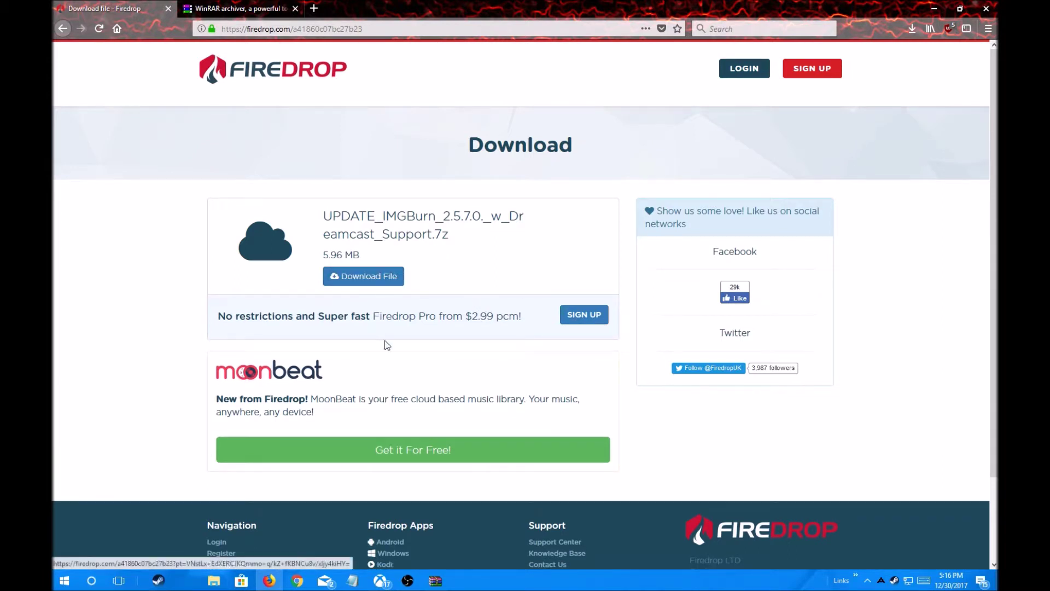
pyautogui.click(388, 283)
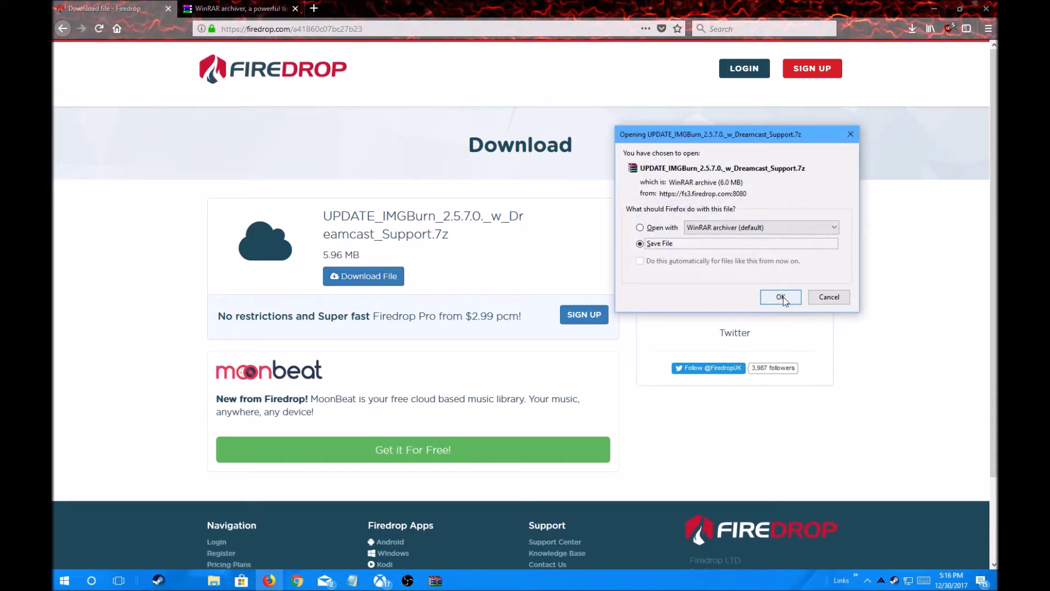
pyautogui.click(783, 297)
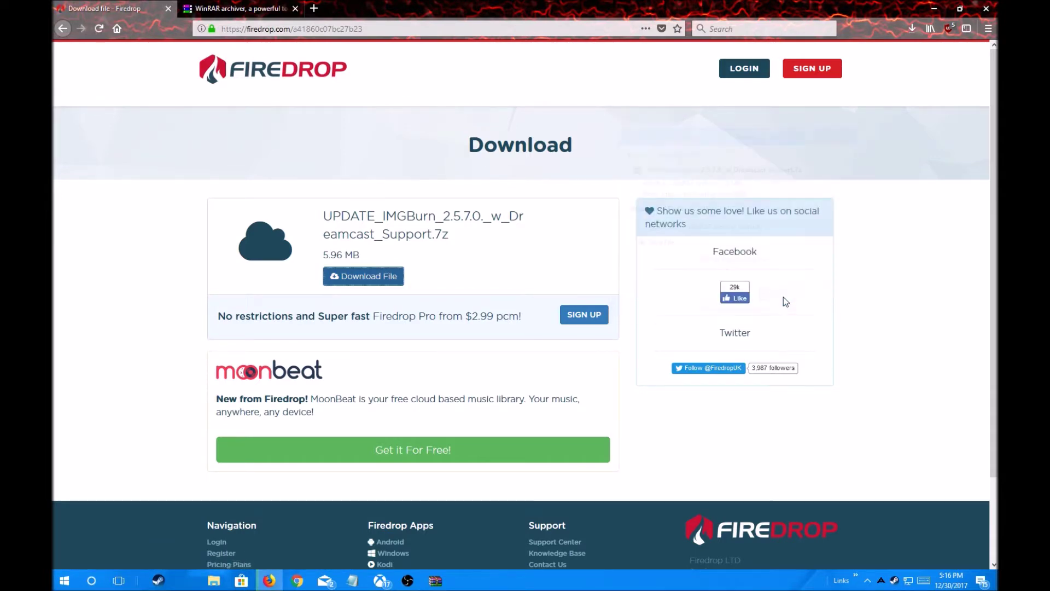
# Remove the older UPDATE_IMGBurn_2.5.7.0._w_Dreamcast_Support(1).7z entry from the download history
pyautogui.click(913, 30)
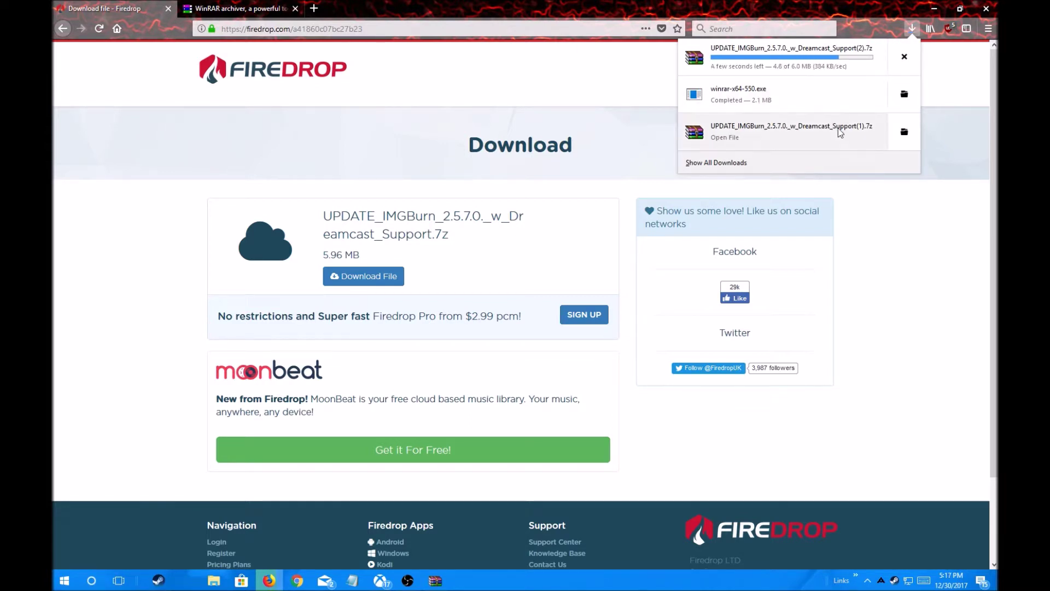
pyautogui.rightClick(872, 123)
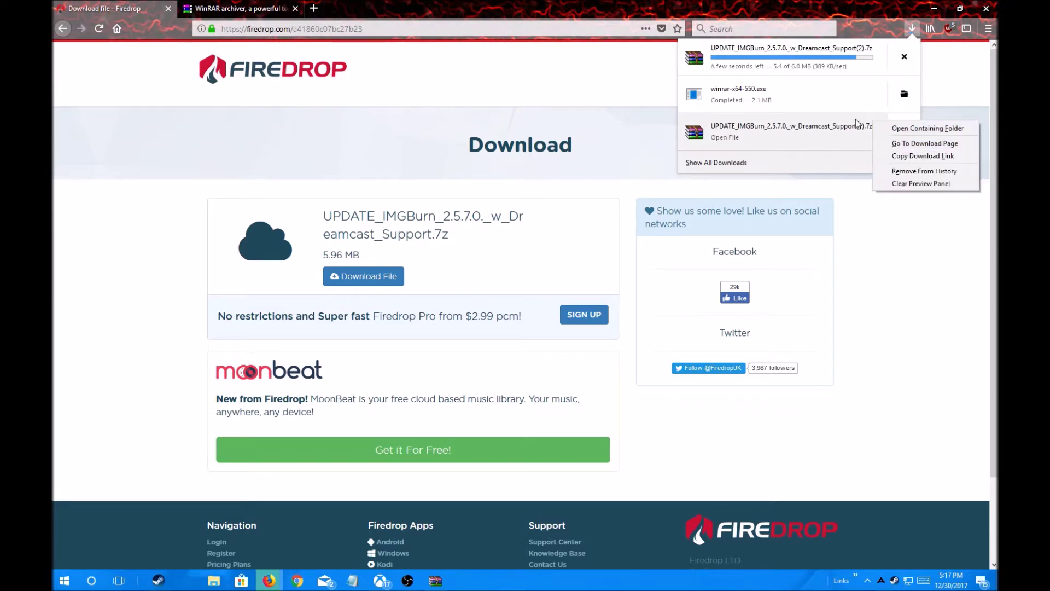
pyautogui.click(896, 169)
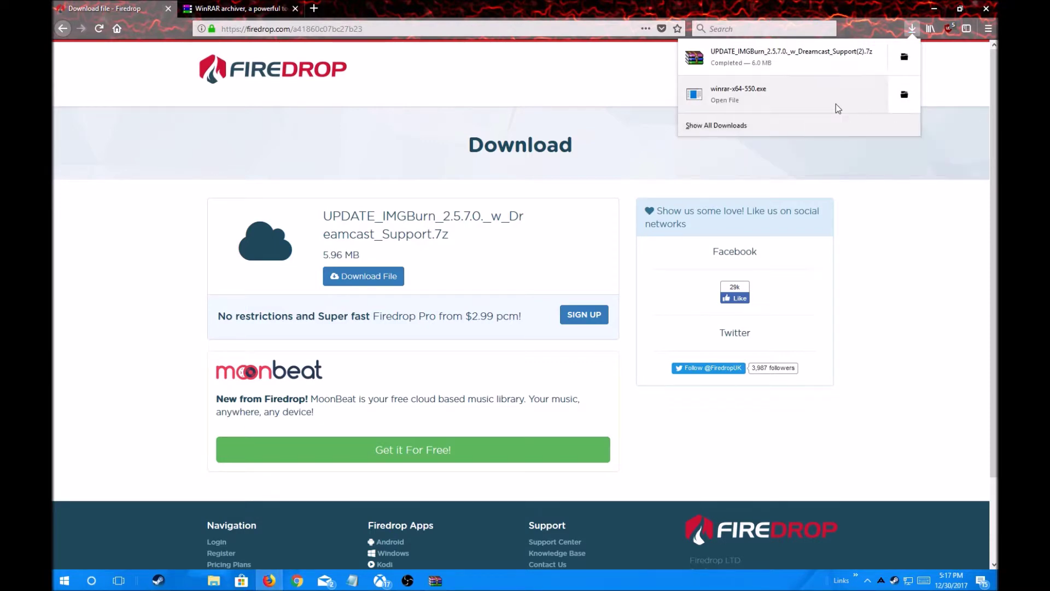
# Open the newly downloaded IMGBurn archive, dismiss the WinRAR first use notification, and enlarge the archive window
pyautogui.click(815, 61)
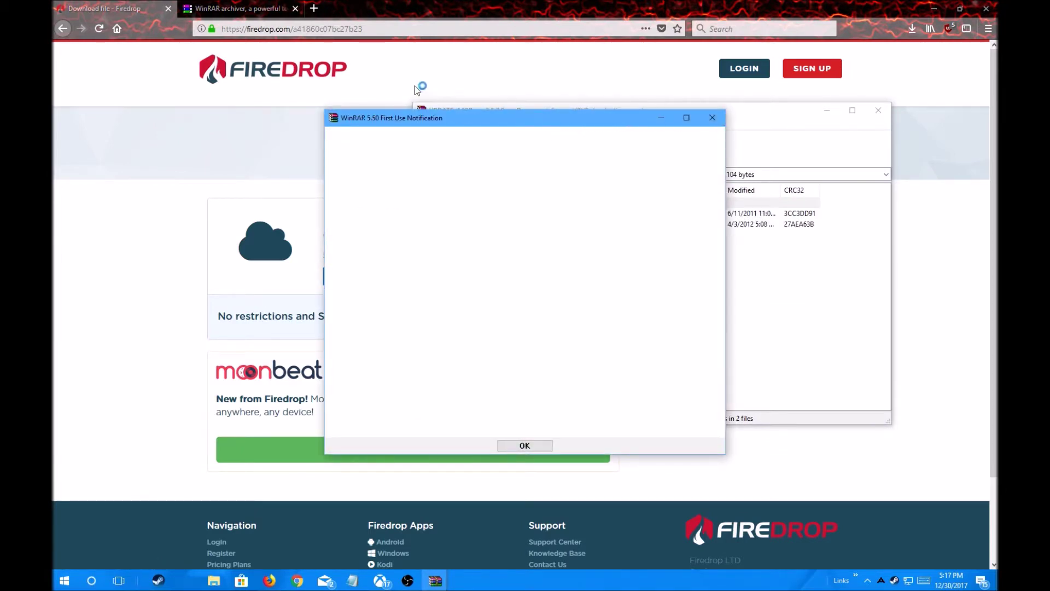
pyautogui.moveTo(466, 93); pyautogui.dragTo(382, 83)
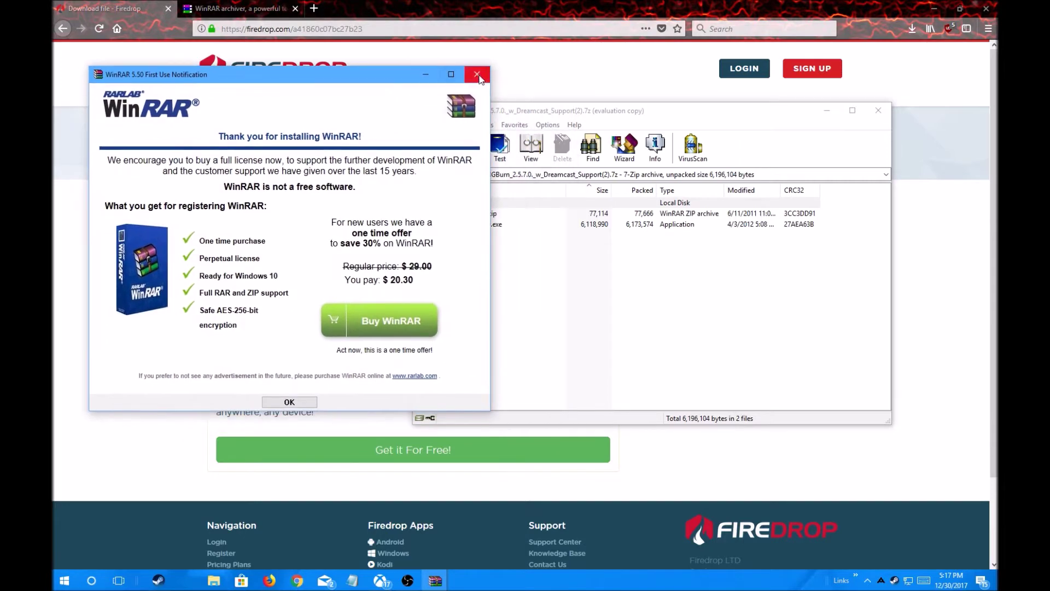
pyautogui.click(473, 75)
pyautogui.moveTo(722, 116); pyautogui.dragTo(444, 16)
pyautogui.moveTo(605, 318); pyautogui.dragTo(919, 408)
pyautogui.moveTo(544, 86); pyautogui.dragTo(622, 86)
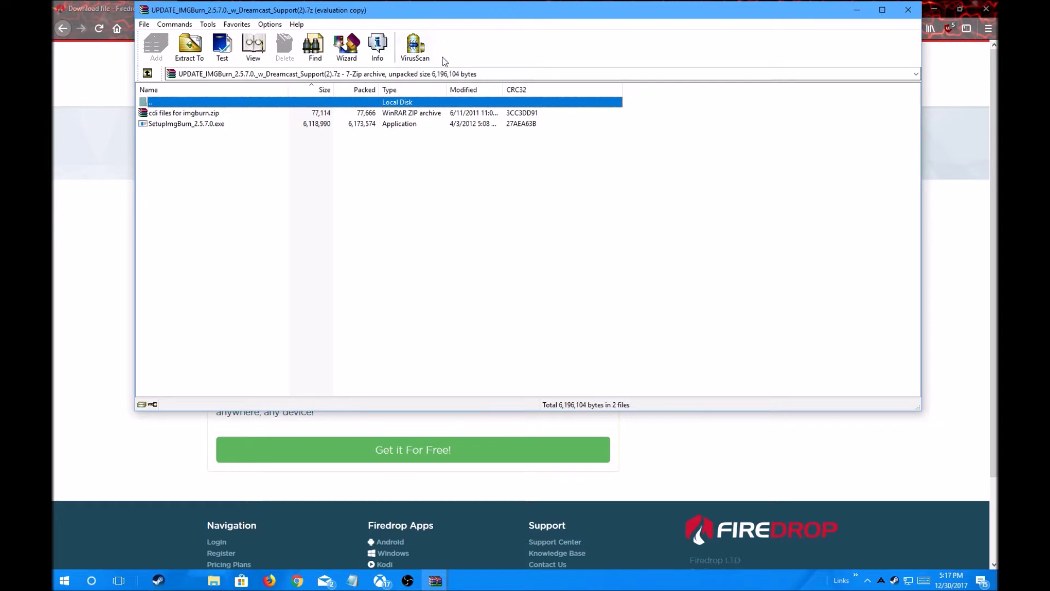
# Run SetupImgBurn_2.5.7.0.exe from the archive and allow it to make changes
pyautogui.click(469, 113)
pyautogui.click(467, 124)
pyautogui.click(464, 113)
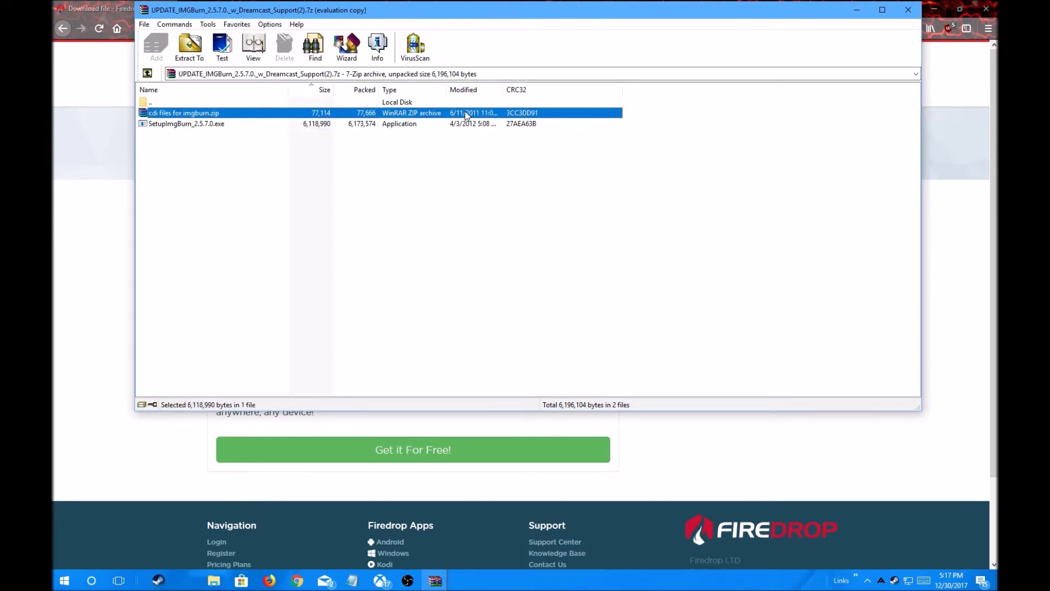
pyautogui.click(450, 125)
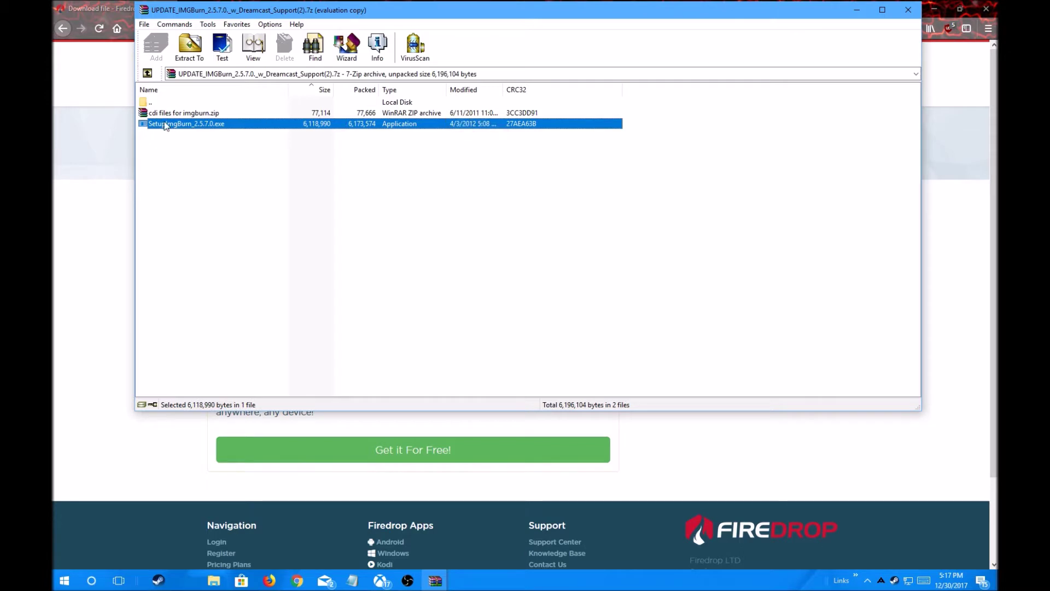
pyautogui.doubleClick(150, 125)
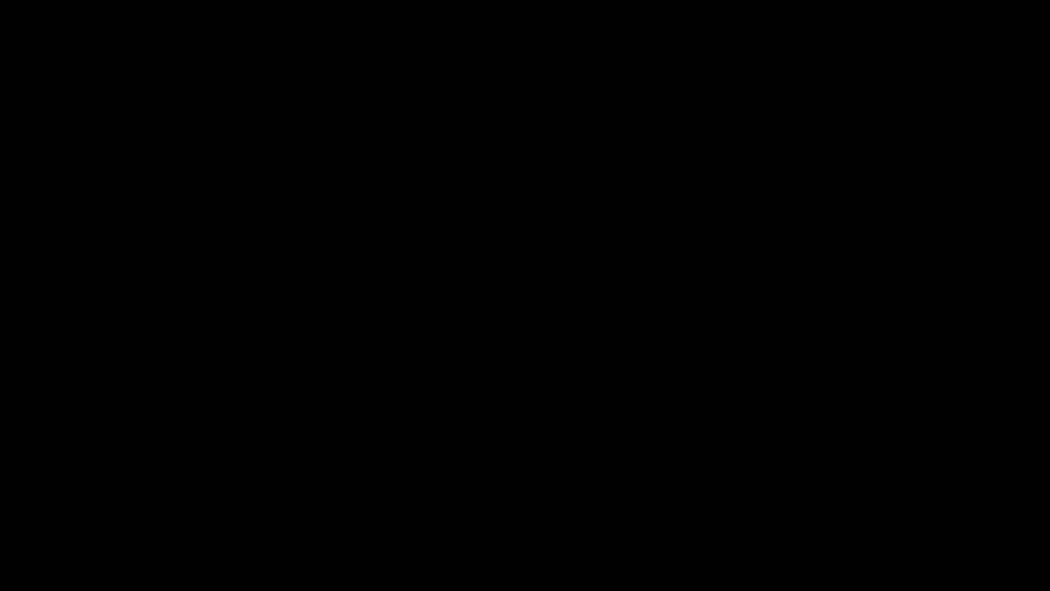
pyautogui.click(483, 358)
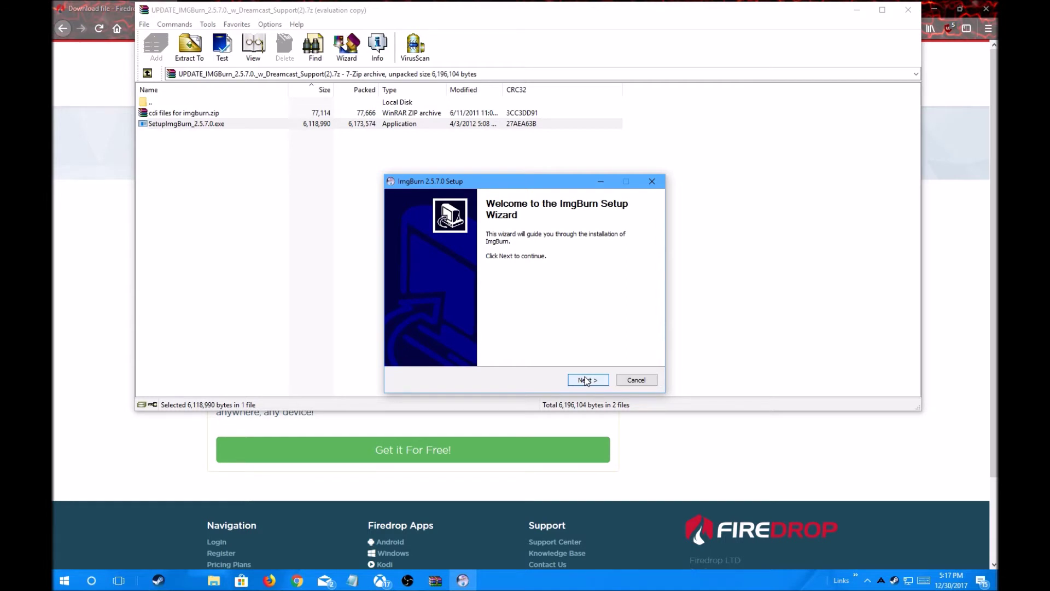
# Accept the ImgBurn licence and install the Full component set to C:\Program Files (x86)\ImgBurn\
pyautogui.click(585, 380)
pyautogui.click(486, 354)
pyautogui.click(590, 382)
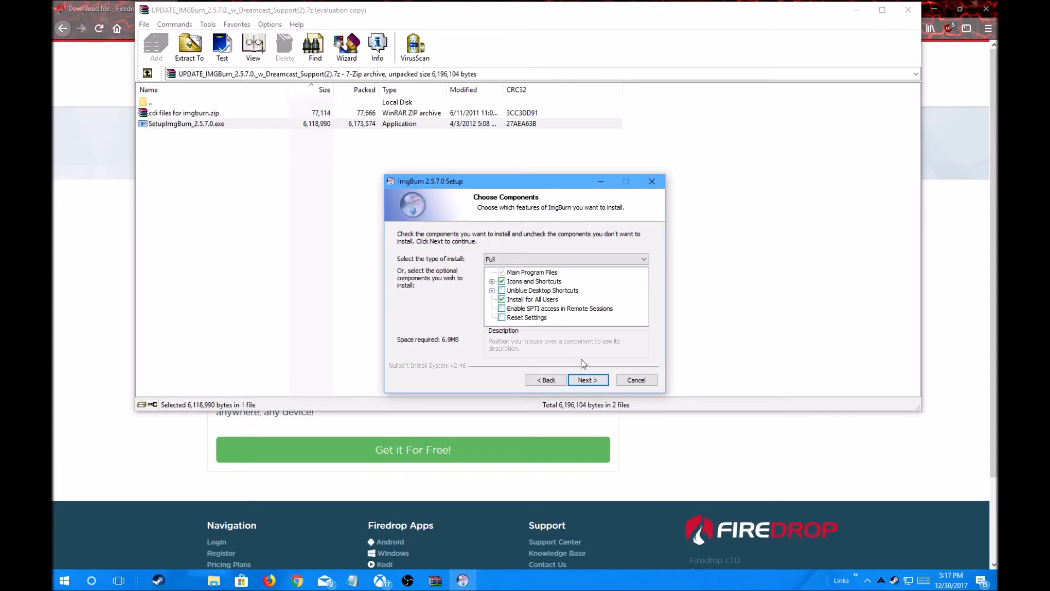
pyautogui.click(588, 379)
pyautogui.click(592, 379)
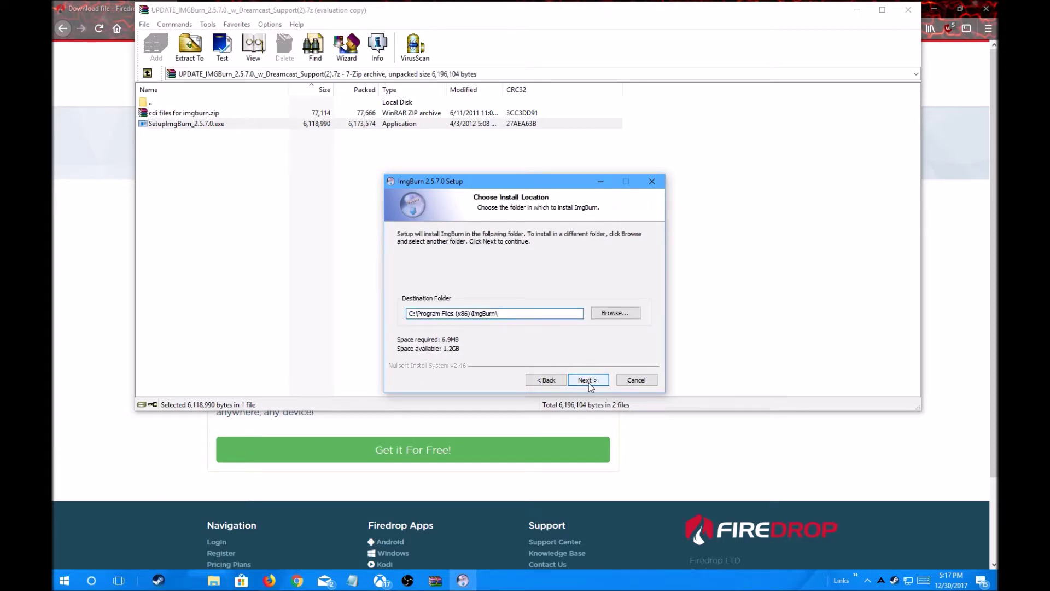
pyautogui.click(588, 379)
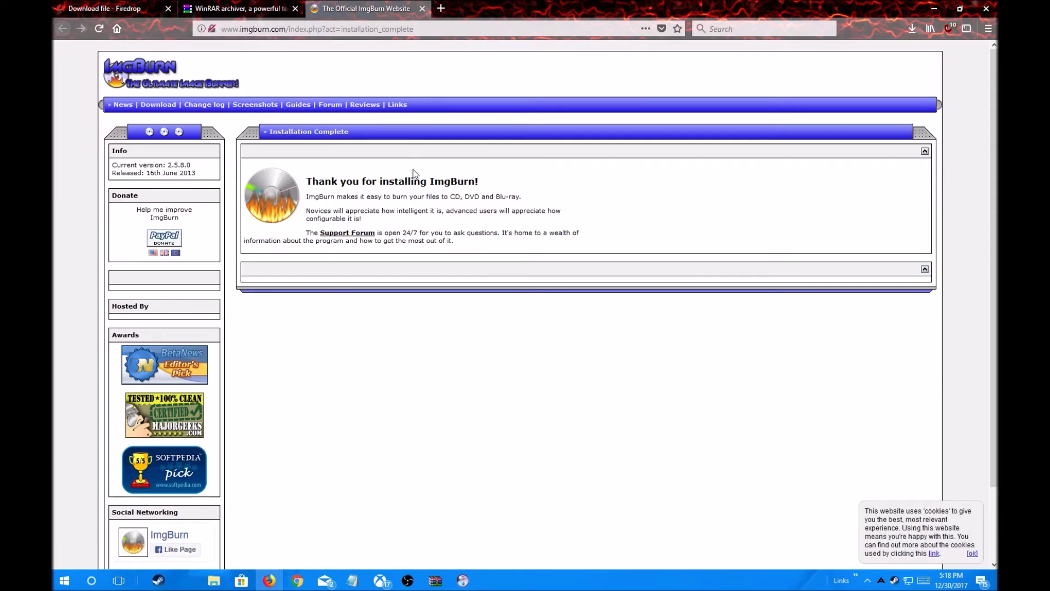
# Close the ImgBurn website page and finish the setup wizard with Run ImgBurn enabled
pyautogui.moveTo(404, 181); pyautogui.dragTo(520, 188)
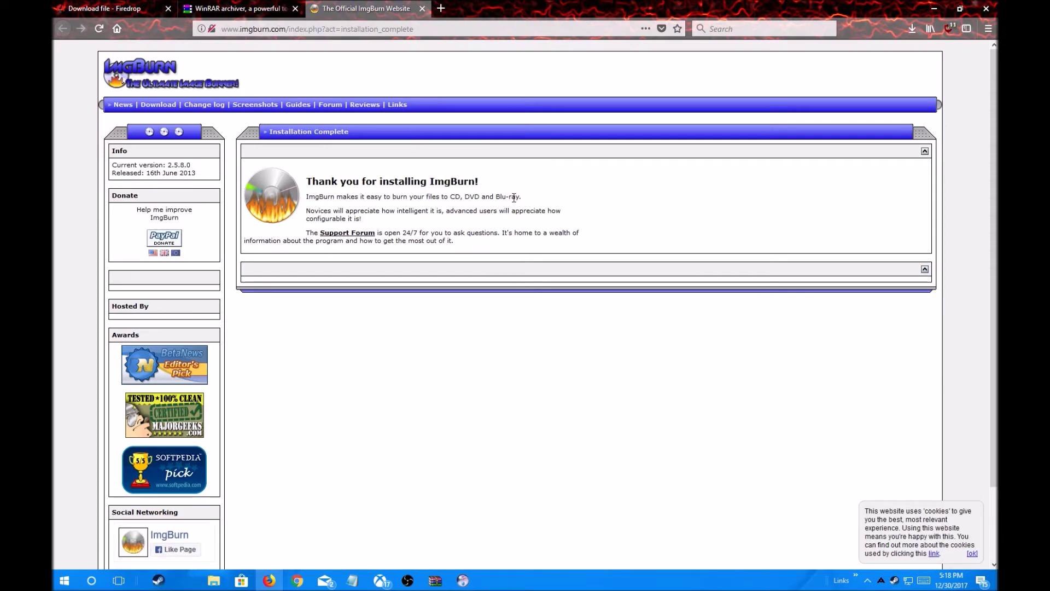
pyautogui.click(422, 9)
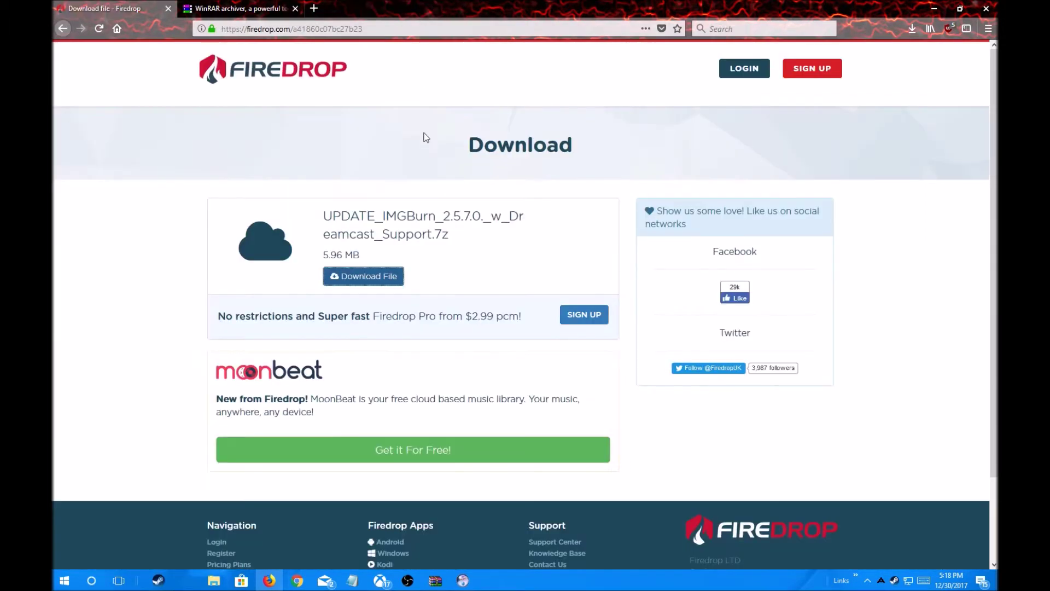
pyautogui.click(464, 581)
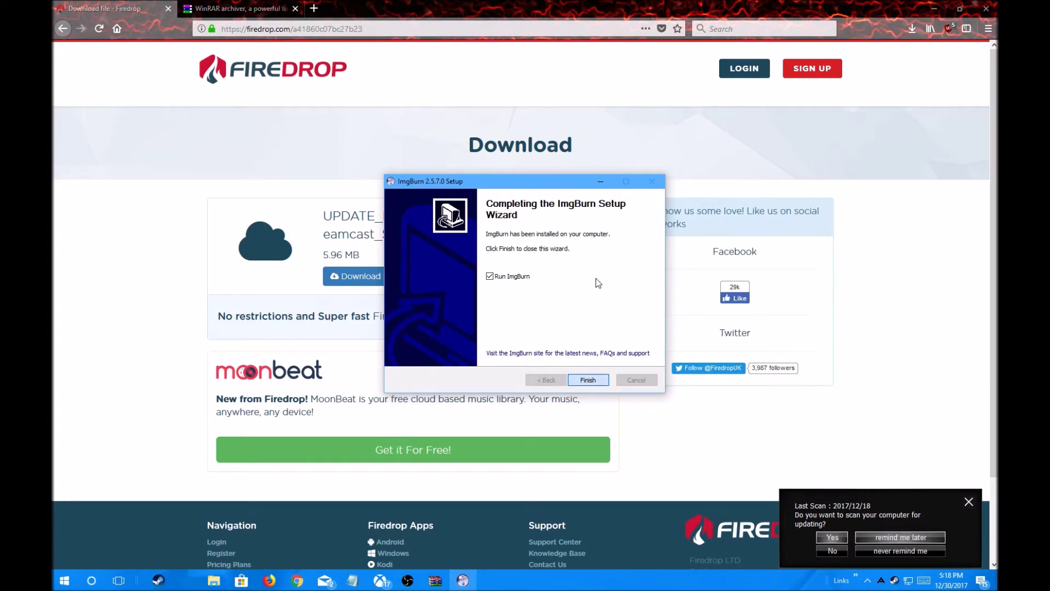
pyautogui.click(587, 379)
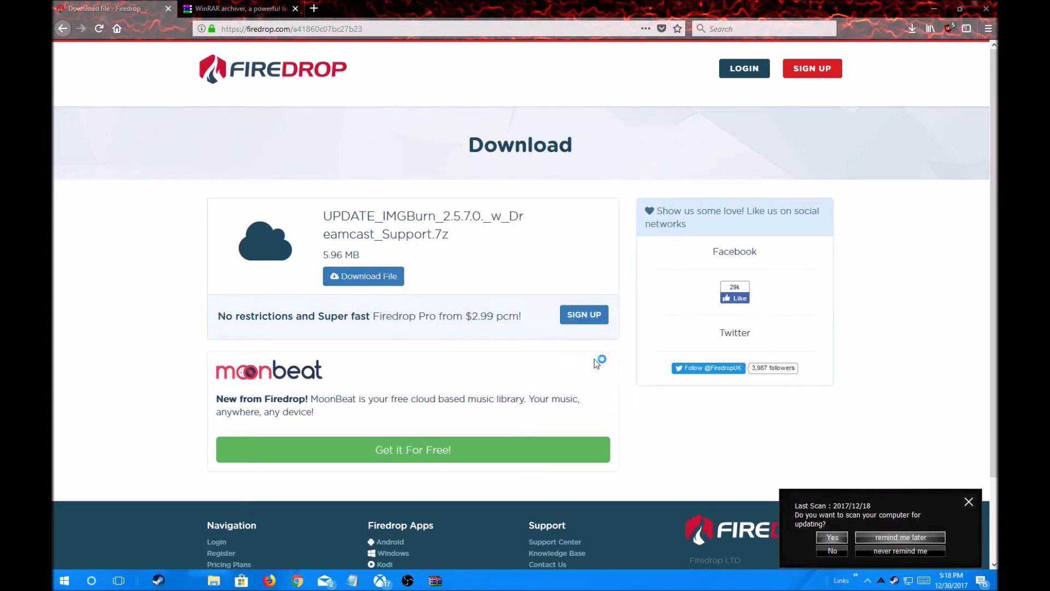
# Minimize the browser, bring the IMGBurn archive window forward, and open cdi files for imgburn.zip inside it
pyautogui.click(931, 7)
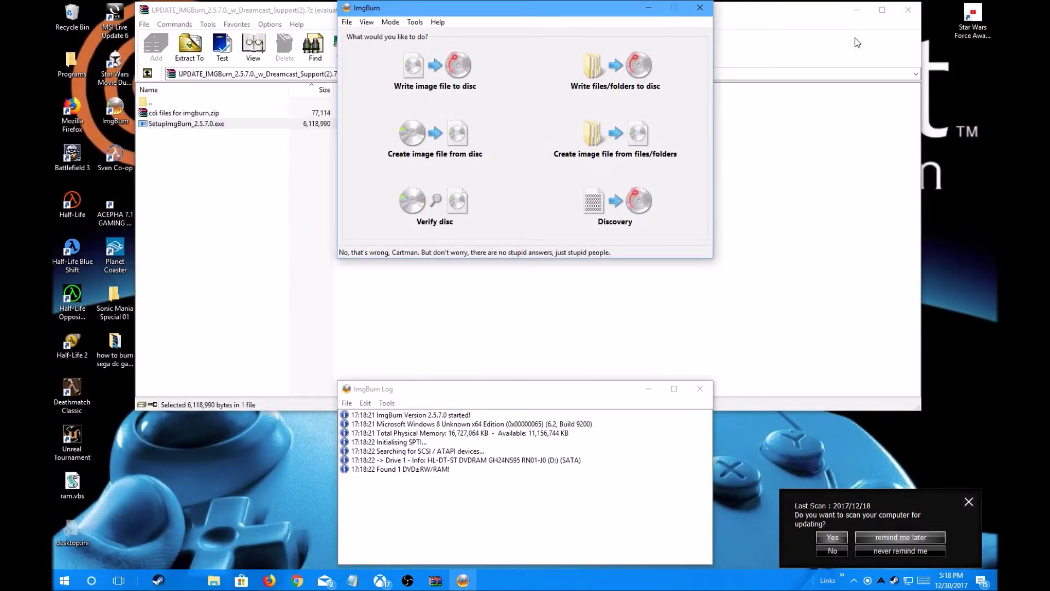
pyautogui.moveTo(782, 13); pyautogui.dragTo(830, 68)
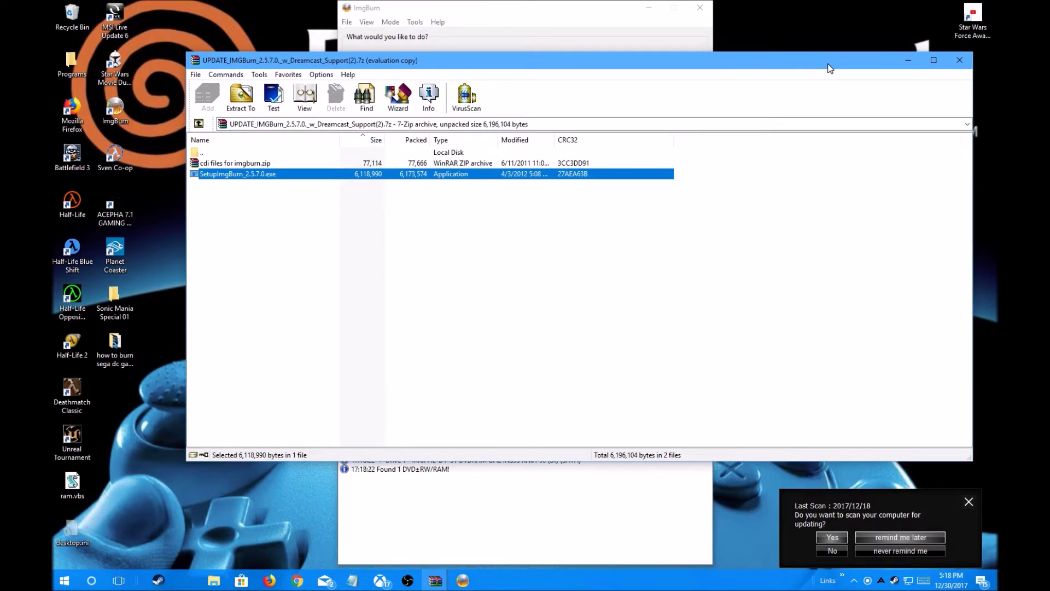
pyautogui.doubleClick(612, 163)
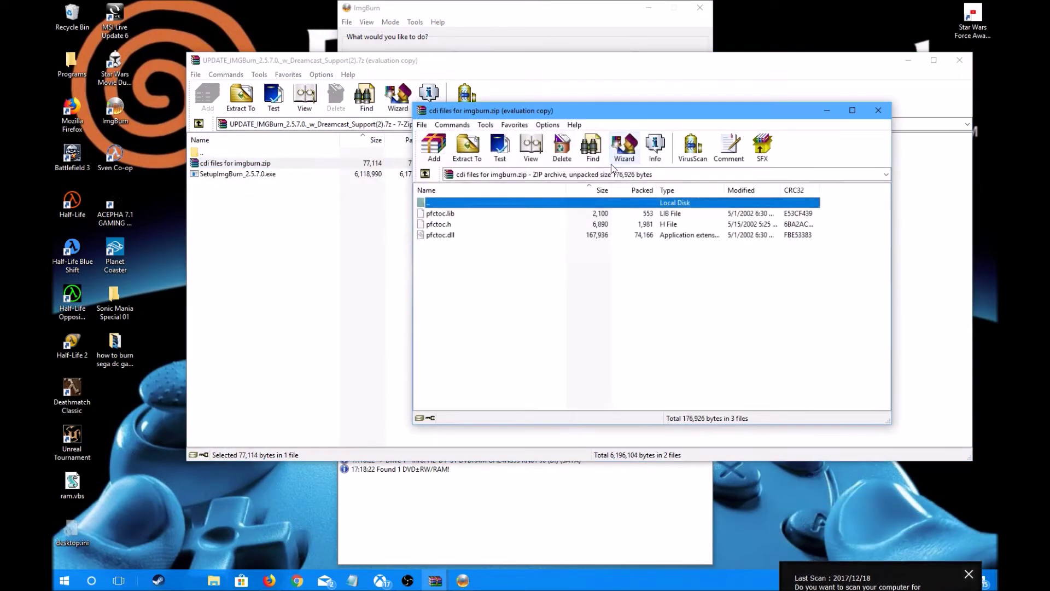
# Select pfctoc.lib, pfctoc.h and pfctoc.dll in the cdi files for imgburn.zip archive and move its window aside
pyautogui.click(604, 249)
pyautogui.moveTo(605, 249); pyautogui.dragTo(604, 217)
pyautogui.moveTo(632, 105); pyautogui.dragTo(752, 73)
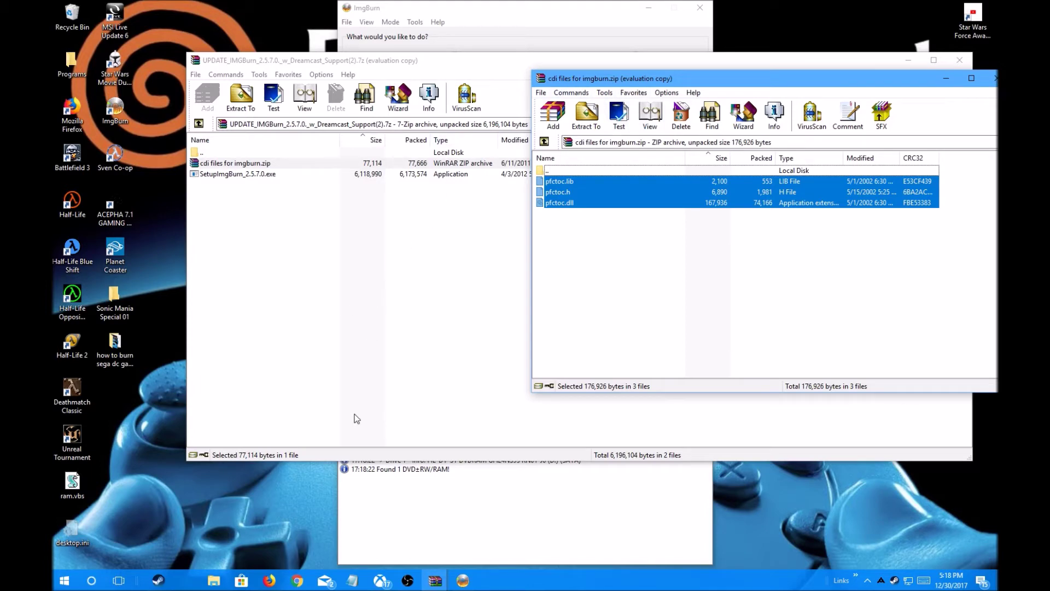
# Open the ImgBurn installation folder under C:\Program Files (x86) in File Explorer
pyautogui.click(214, 580)
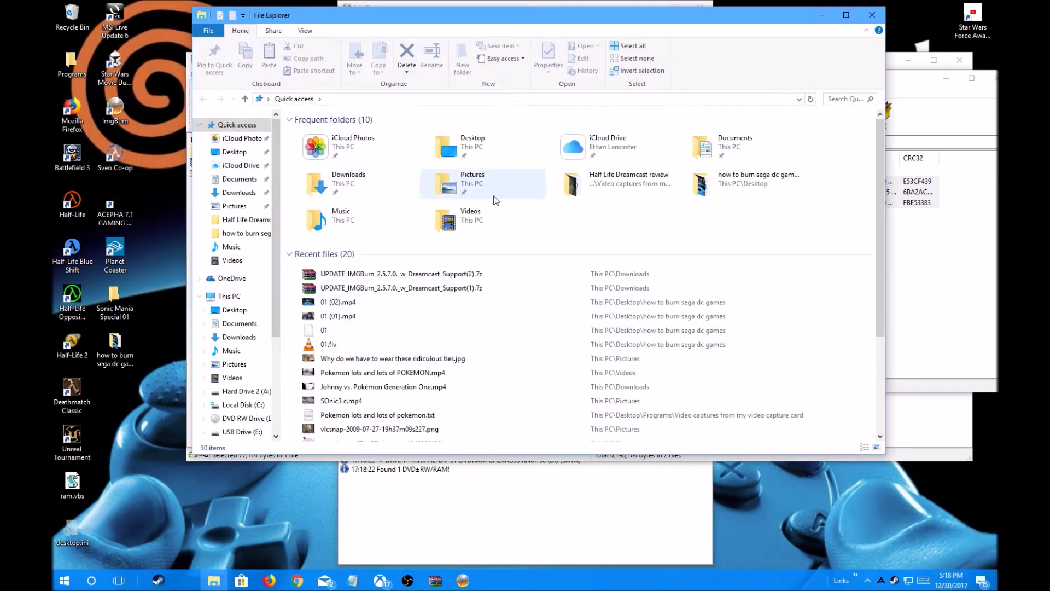
pyautogui.scroll(-2, 536, 243)
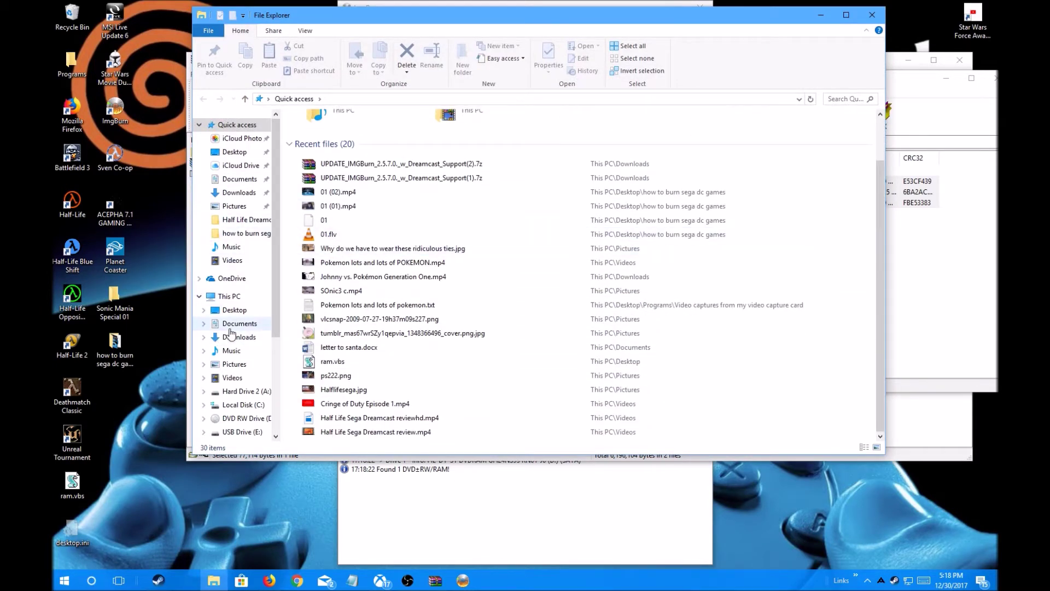
pyautogui.click(240, 404)
pyautogui.scroll(-4, 350, 332)
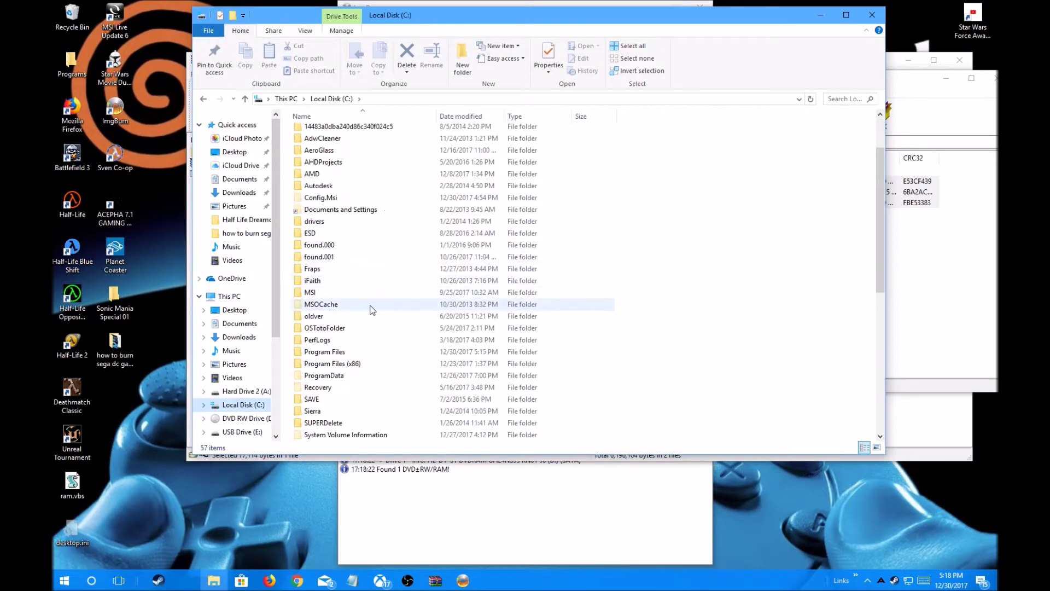
pyautogui.doubleClick(331, 256)
pyautogui.scroll(-8, 367, 356)
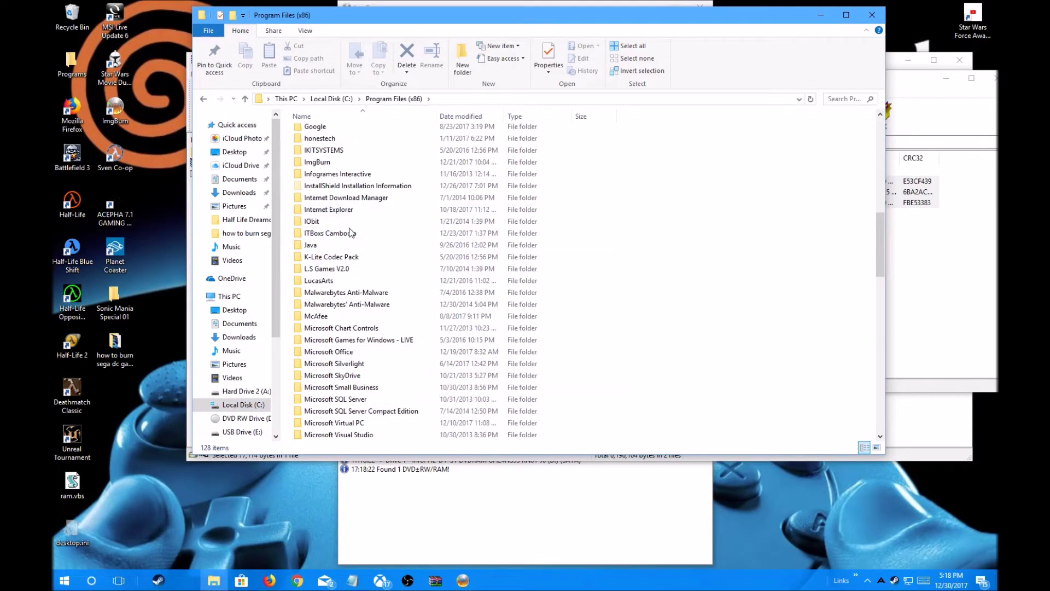
pyautogui.doubleClick(342, 163)
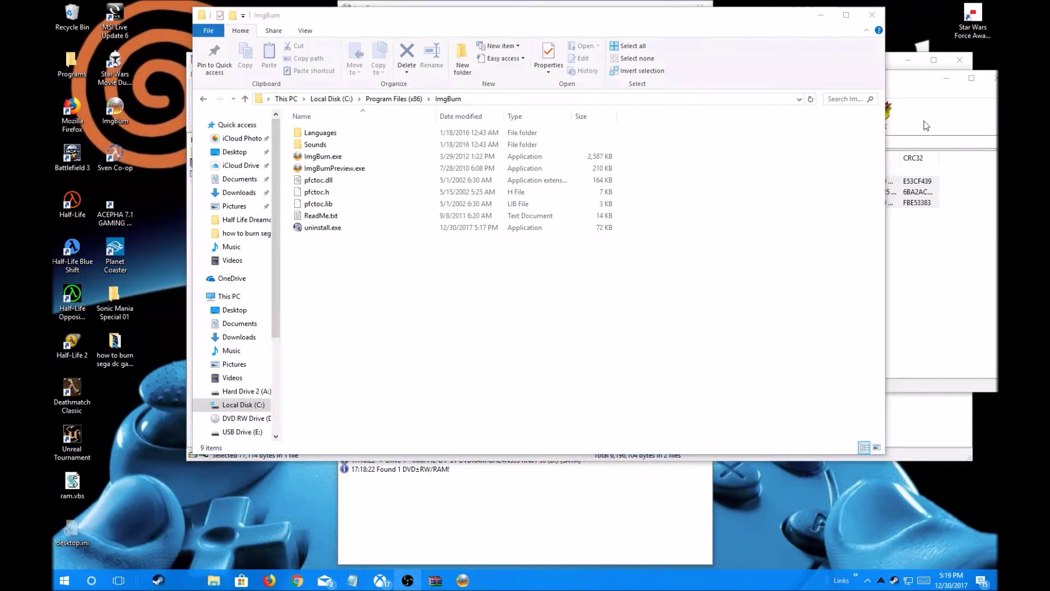
# Arrange the ImgBurn folder window and the cdi files archive window side by side so both file lists are accessible
pyautogui.moveTo(552, 13); pyautogui.dragTo(447, 268)
pyautogui.click(741, 81)
pyautogui.moveTo(741, 81); pyautogui.dragTo(819, 83)
pyautogui.moveTo(468, 256); pyautogui.dragTo(391, 125)
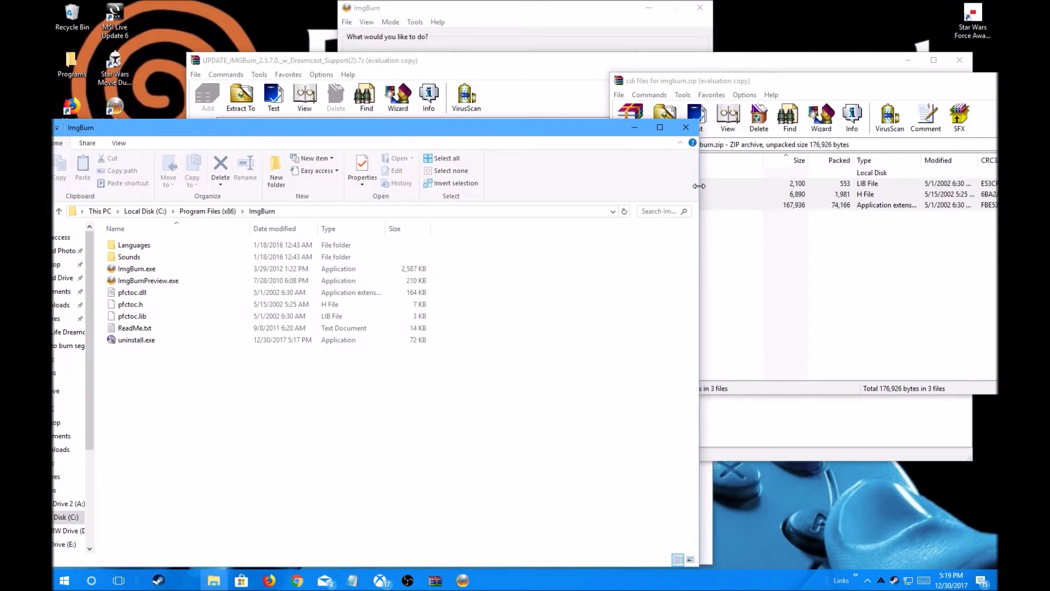
pyautogui.moveTo(699, 186); pyautogui.dragTo(574, 186)
pyautogui.moveTo(687, 85); pyautogui.dragTo(655, 106)
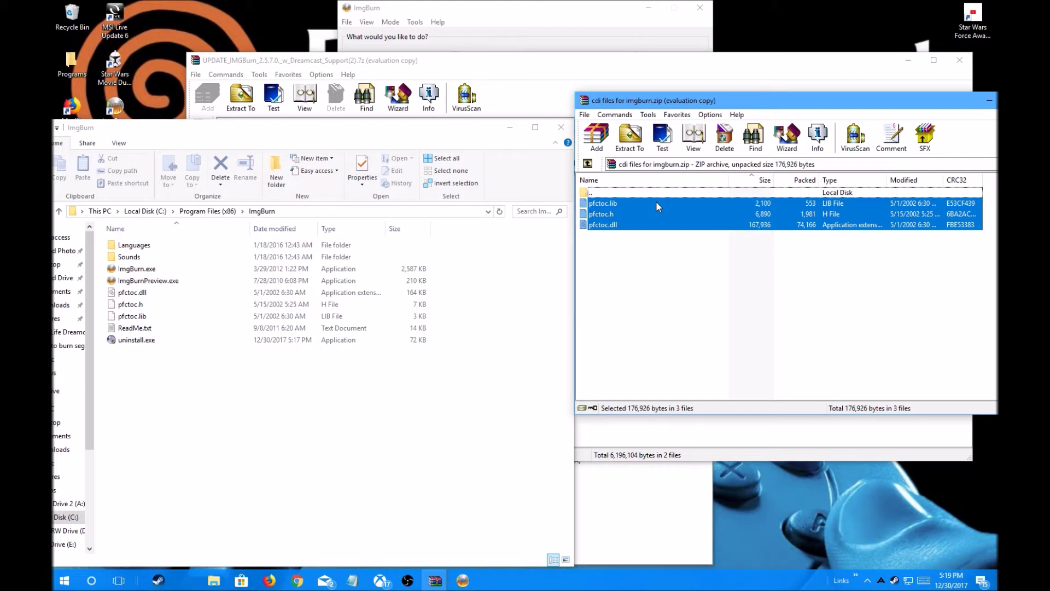
# Move the three selected pfctoc files into the ImgBurn folder, replacing the existing ones and granting administrator permission
pyautogui.moveTo(655, 201); pyautogui.dragTo(234, 406)
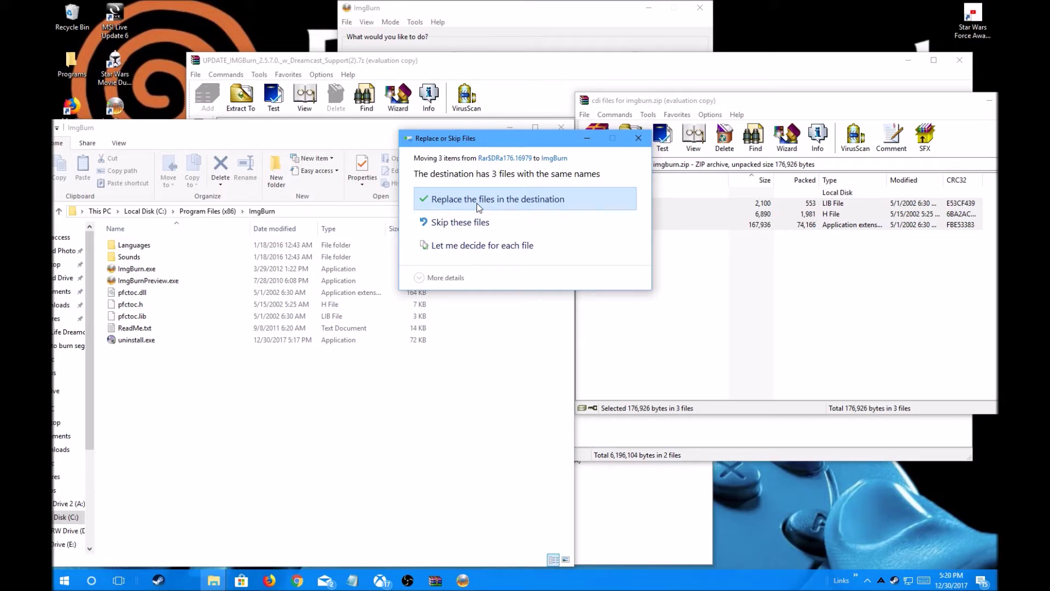
pyautogui.click(477, 201)
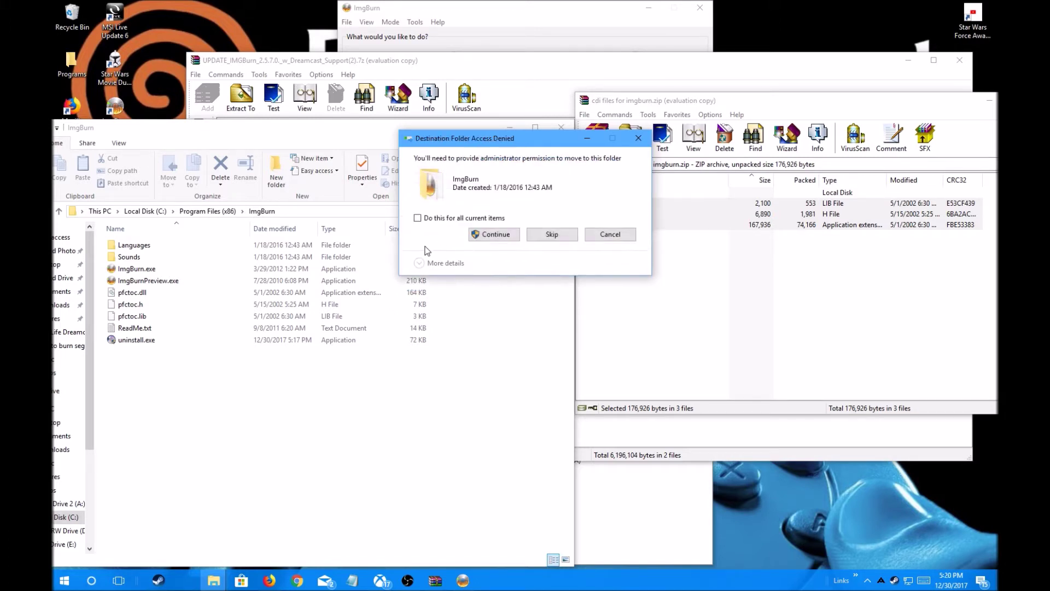
pyautogui.click(497, 235)
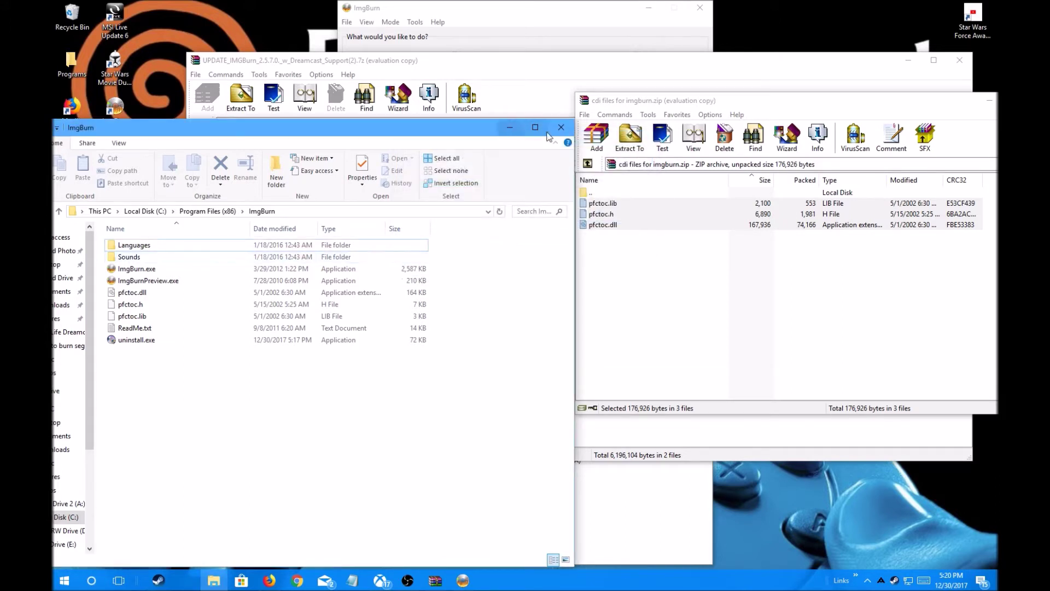
# Close both archive windows, the ImgBurn folder window and the ImgBurn program
pyautogui.moveTo(989, 103); pyautogui.dragTo(688, 97)
pyautogui.click(683, 100)
pyautogui.click(572, 126)
pyautogui.click(961, 65)
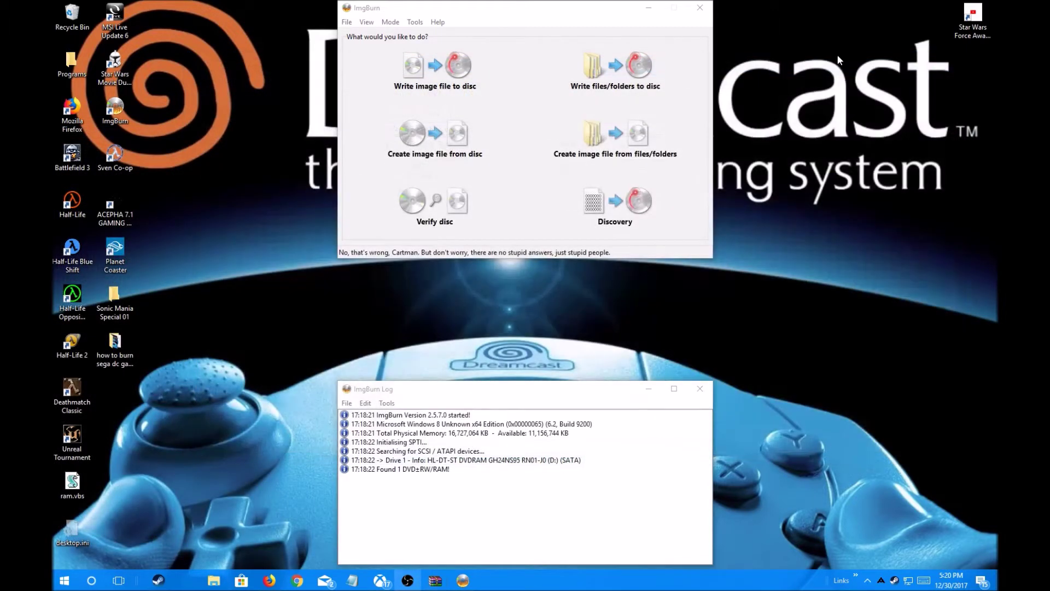
pyautogui.click(692, 11)
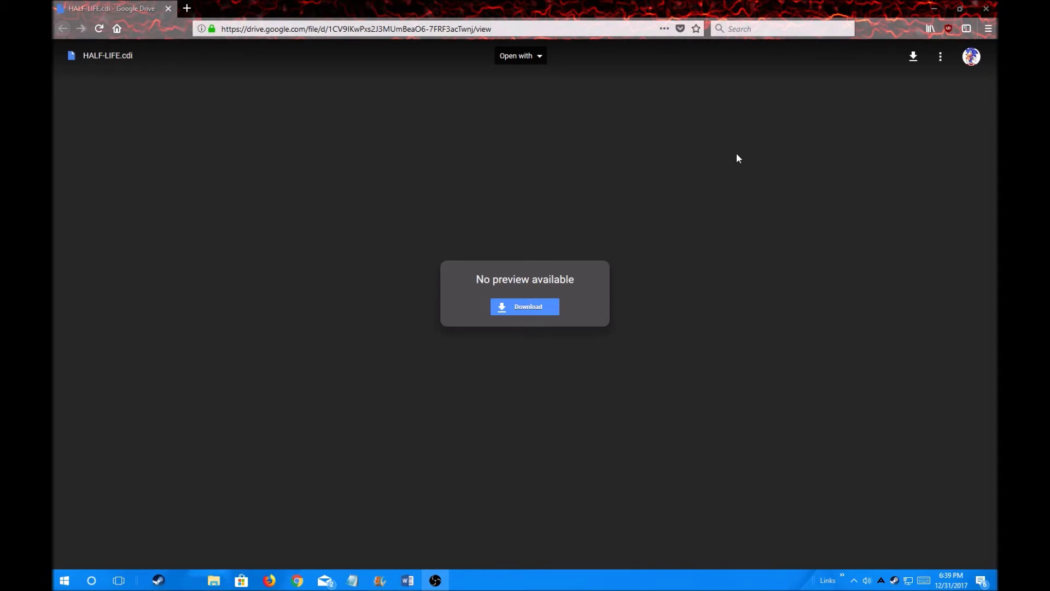
pyautogui.doubleClick(601, 5)
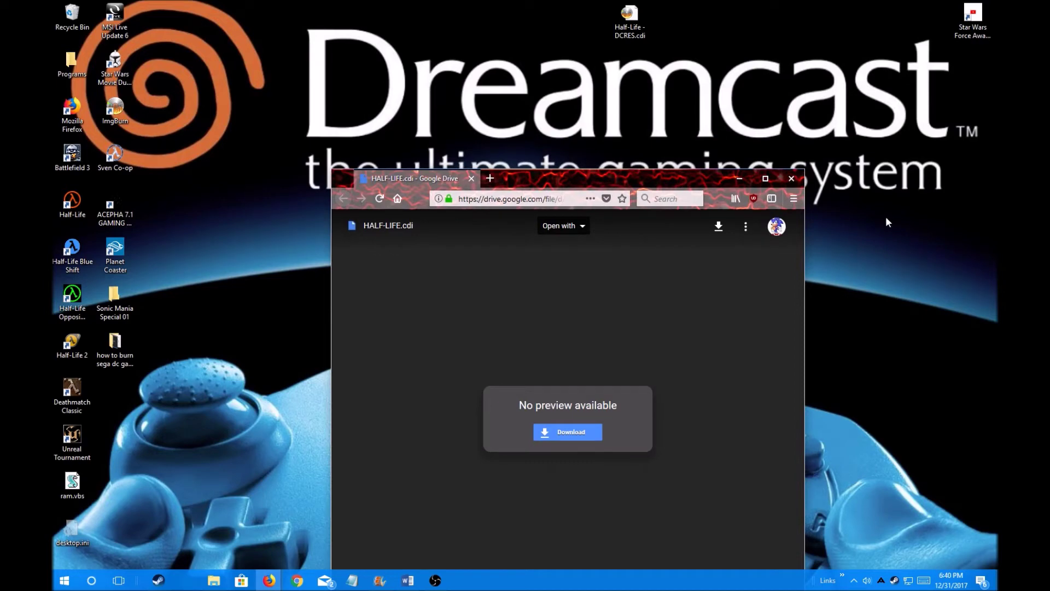
pyautogui.click(765, 178)
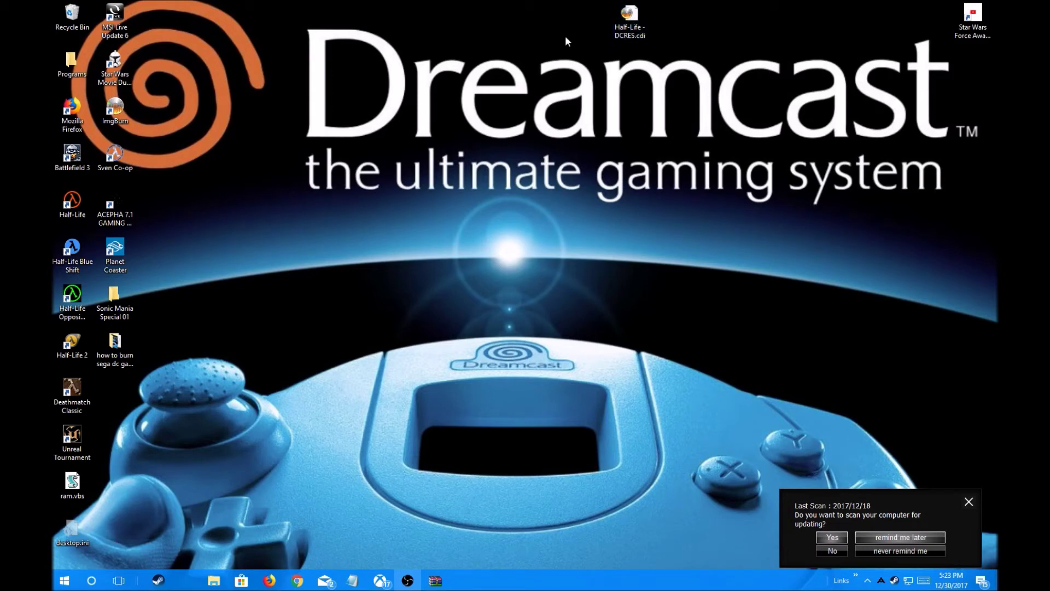
# Launch ImgBurn in the mode for writing an image file to disc, with the HL-DT-ST DVDRAM GH24NS95 (D:) drive as destination
pyautogui.click(114, 109)
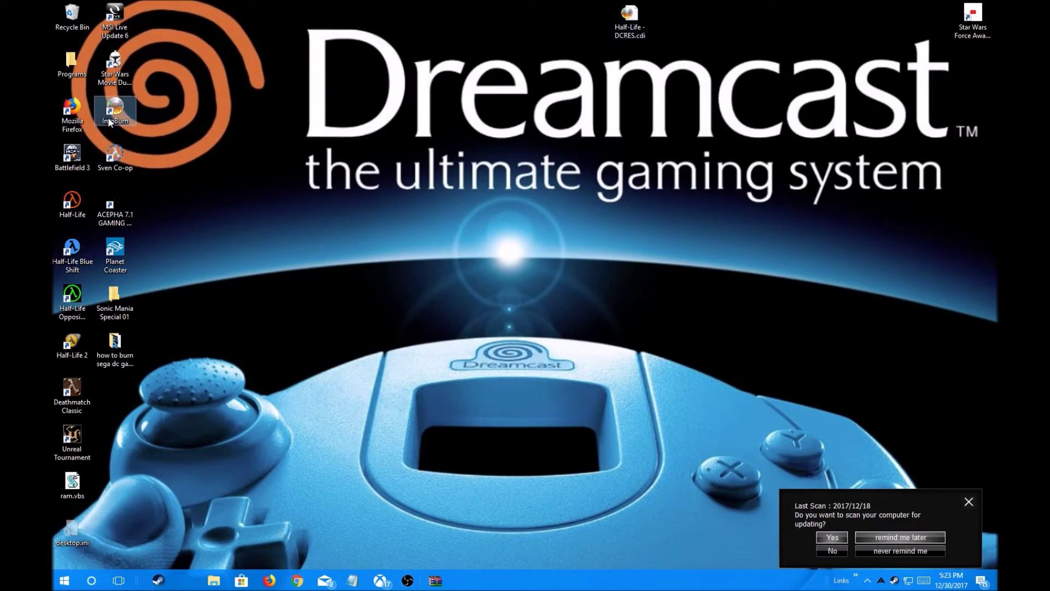
pyautogui.press('Return')
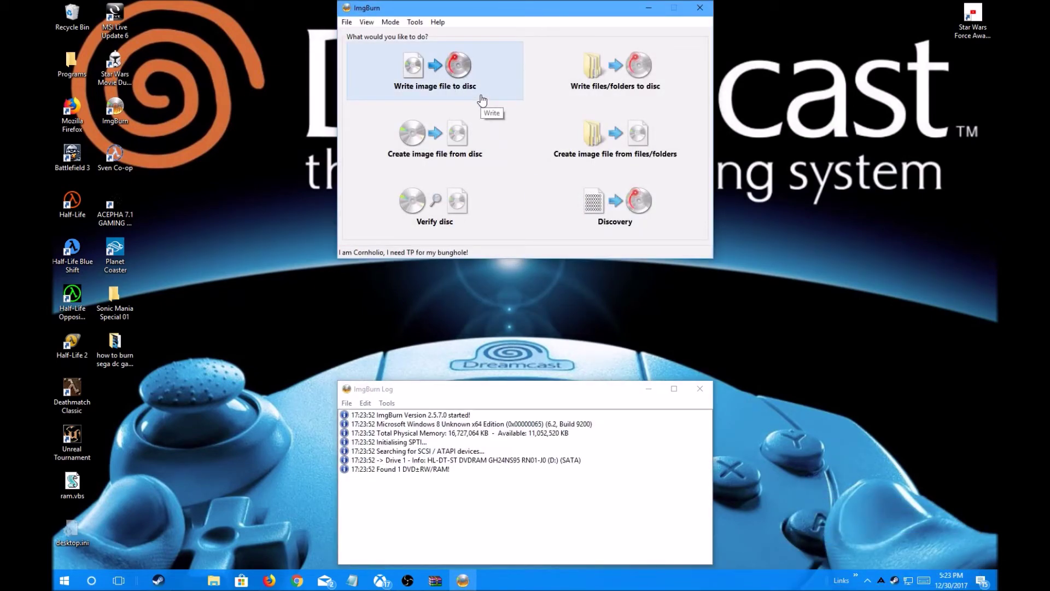
pyautogui.click(481, 100)
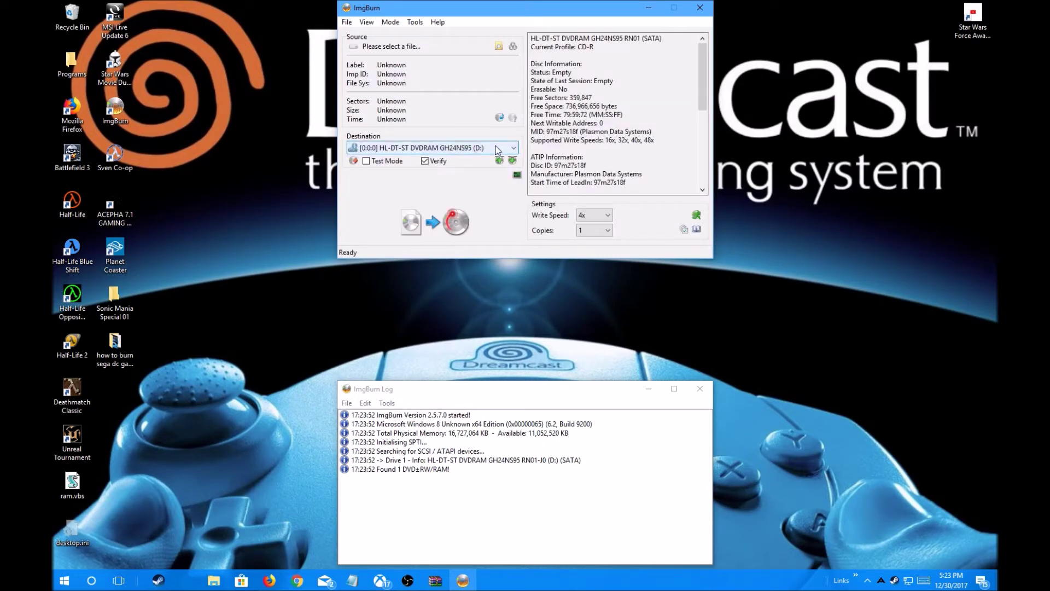
pyautogui.click(475, 147)
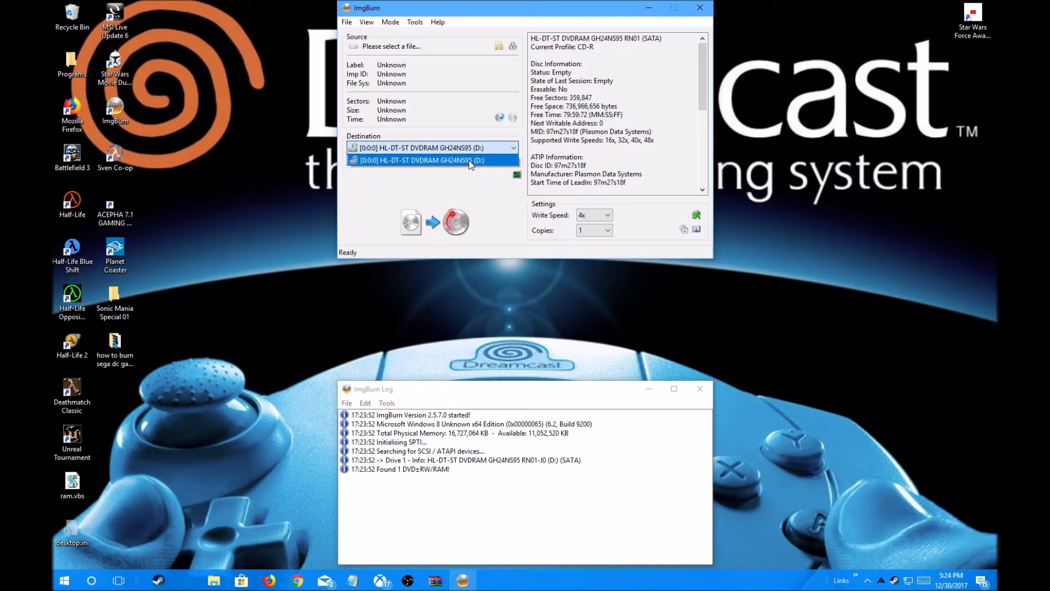
pyautogui.click(471, 161)
# Load Half-Life - DCRES.cdi from the Desktop as the source image
pyautogui.click(499, 46)
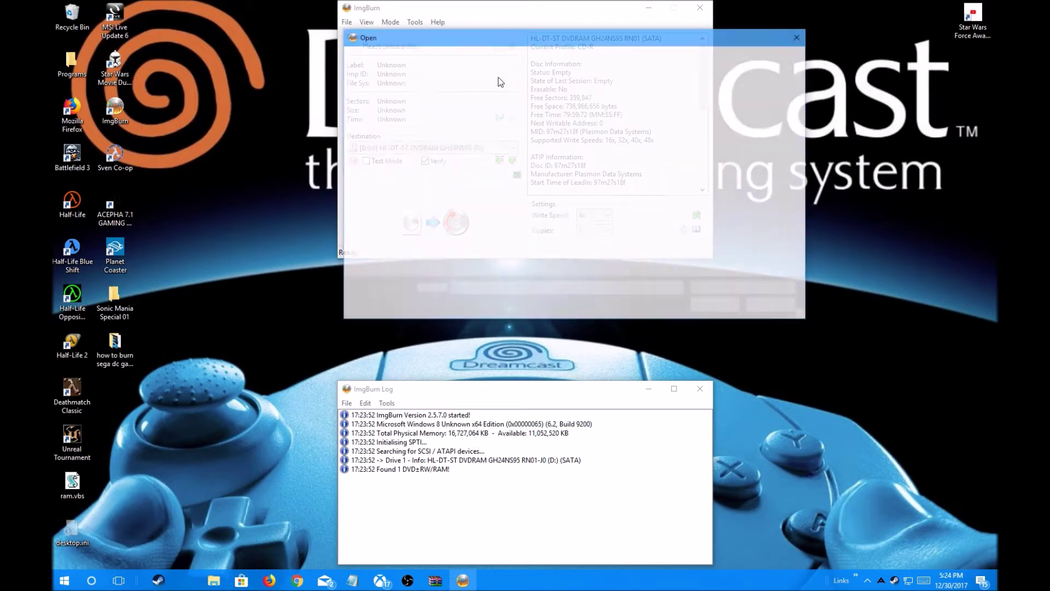
pyautogui.moveTo(501, 41); pyautogui.dragTo(275, 27)
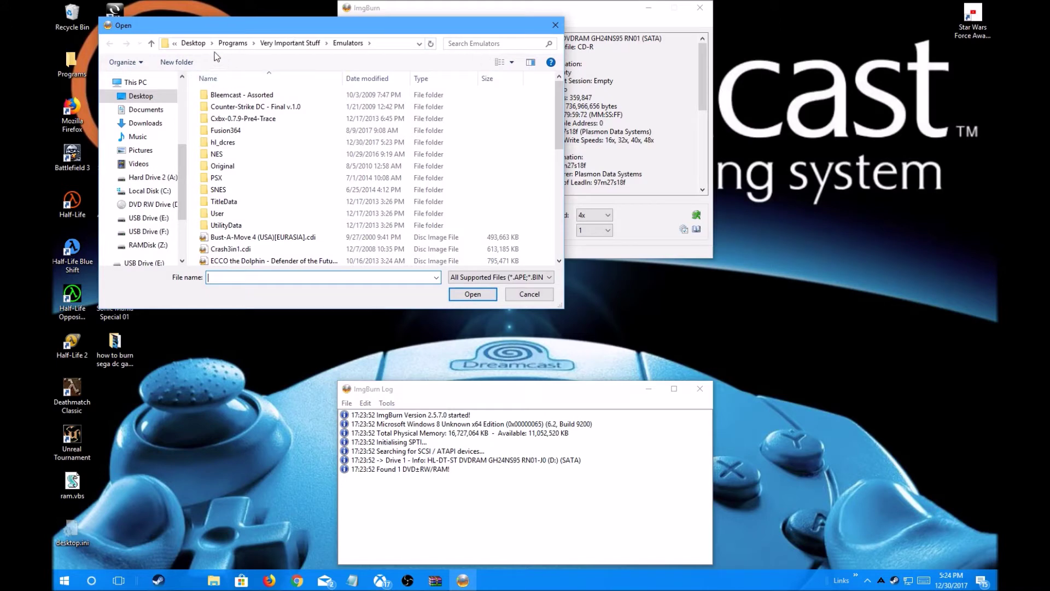
pyautogui.click(196, 44)
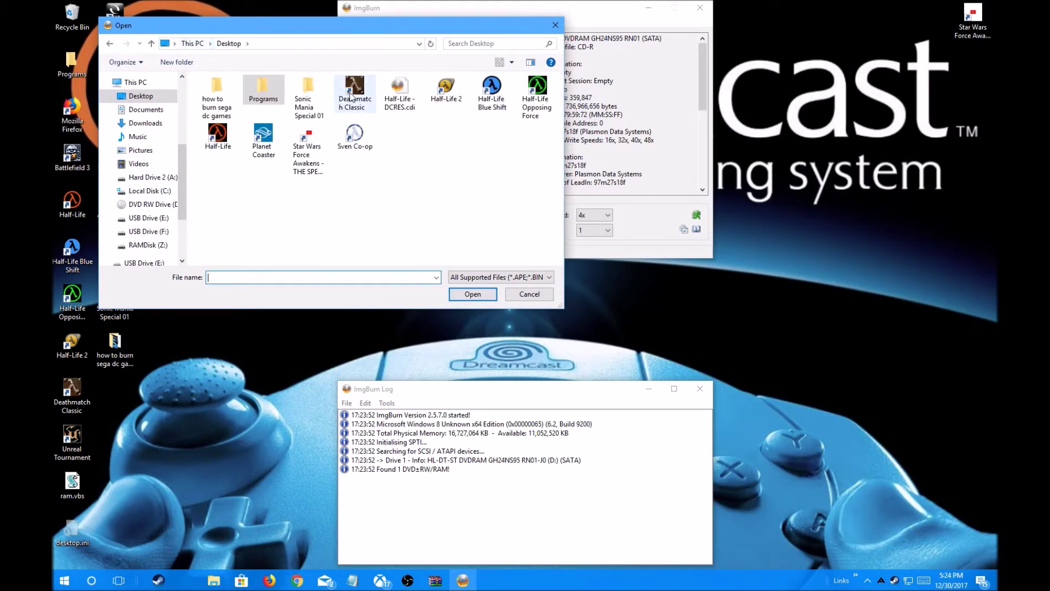
pyautogui.doubleClick(406, 113)
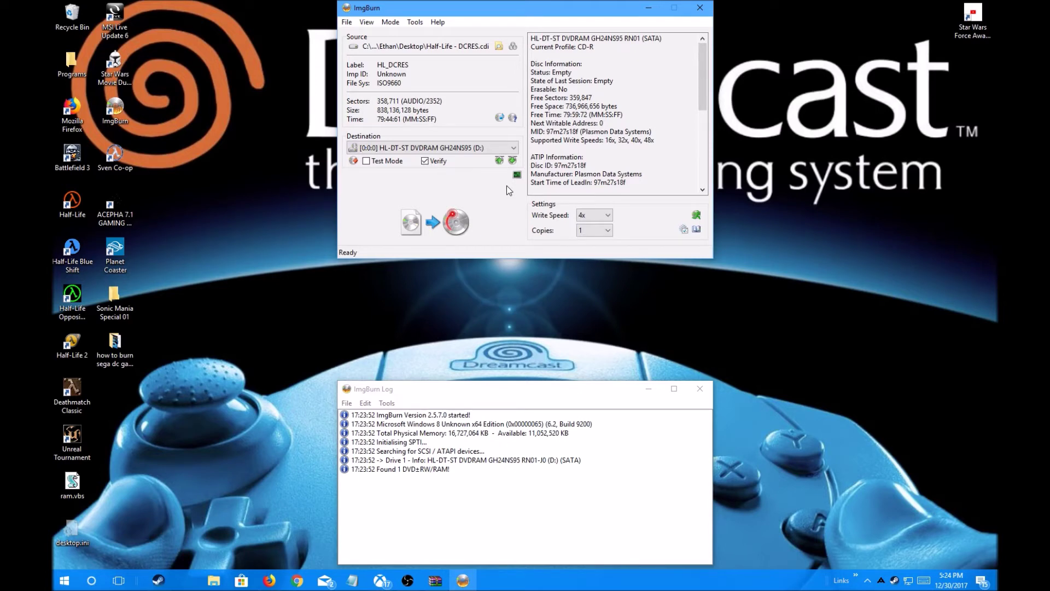
# Set the write speed to 4x and start burning the image to the disc
pyautogui.click(590, 215)
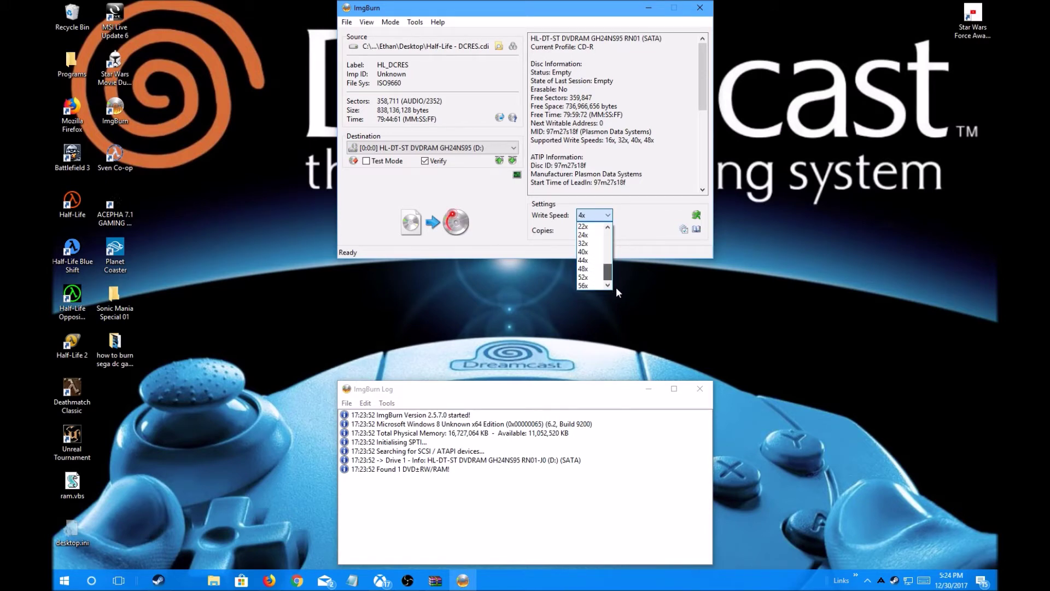
pyautogui.scroll(-2, 607, 246)
pyautogui.click(593, 234)
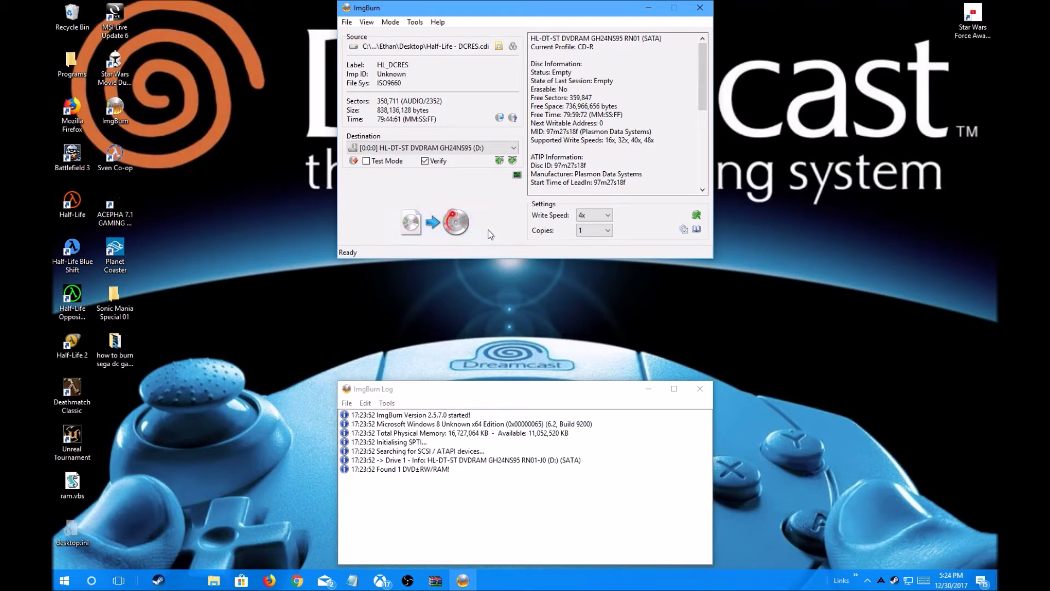
pyautogui.click(457, 229)
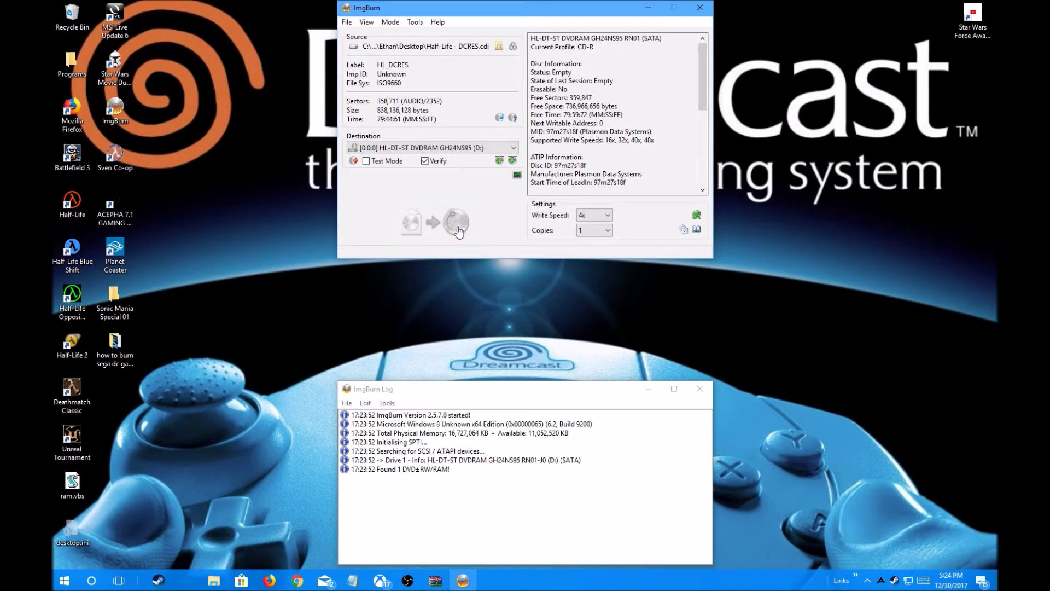